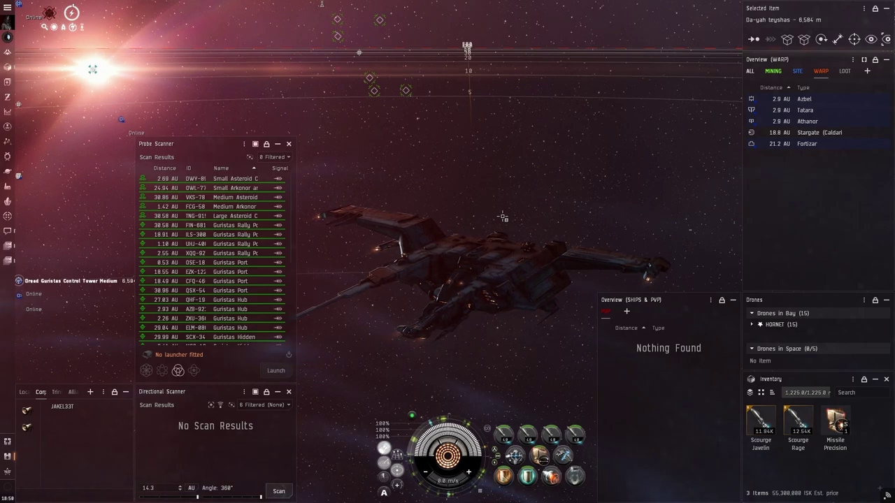
# Bring up the game settings menu on the Feature Previews page showing the Photon UI preview.
pyautogui.press('Escape')
# Review the Multiple Overviews feature preview details, then close the settings menu back to space.
pyautogui.click(456, 98)
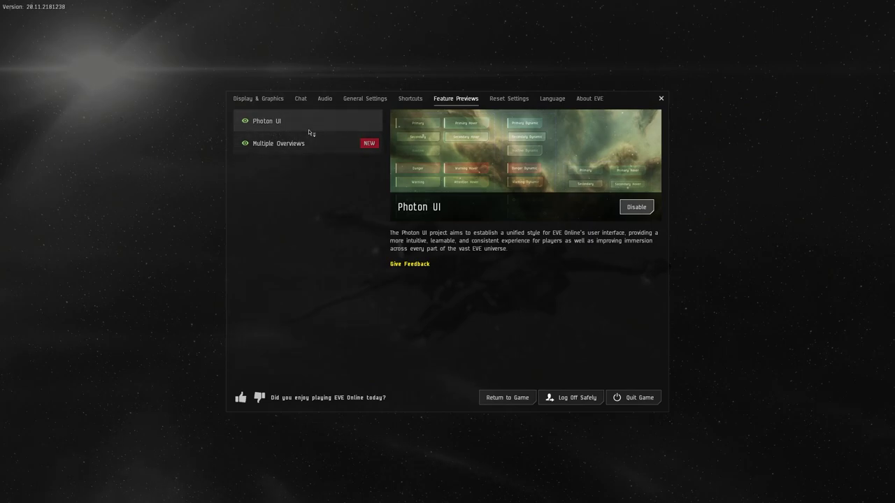
pyautogui.click(306, 148)
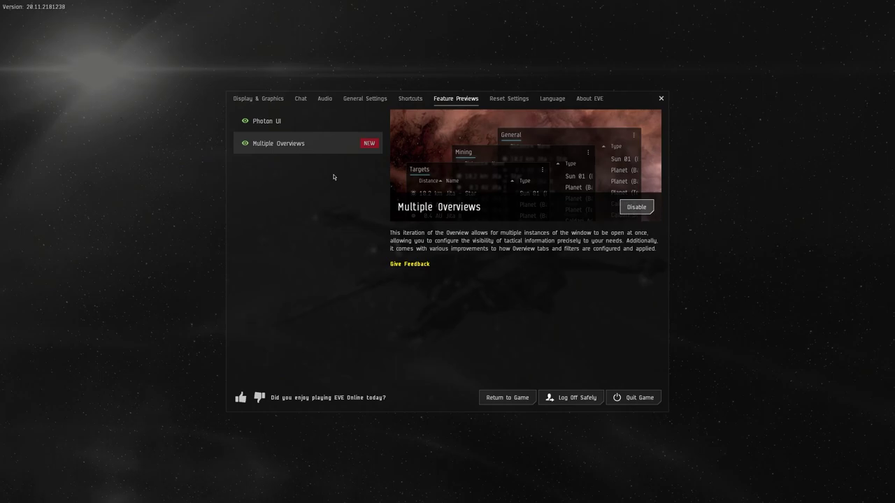
pyautogui.press('Escape')
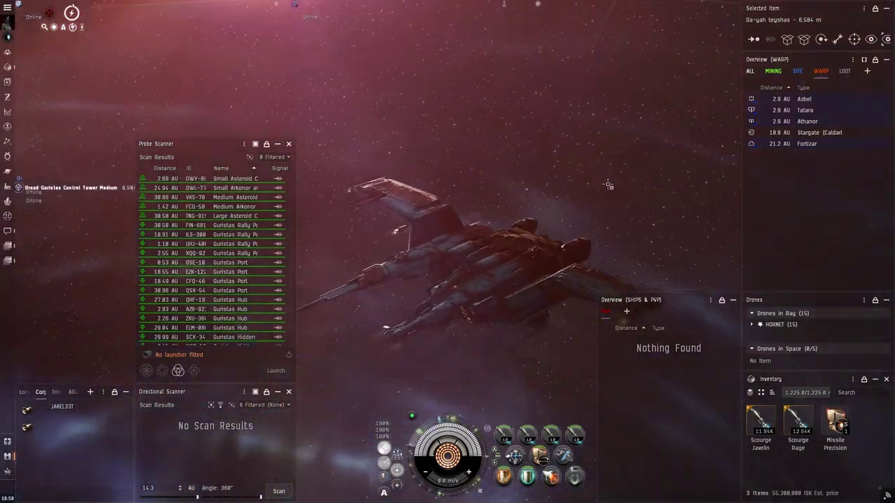
# Detach the SHIPS & PVP overview into its own floating window.
pyautogui.moveTo(606, 186); pyautogui.dragTo(625, 105)
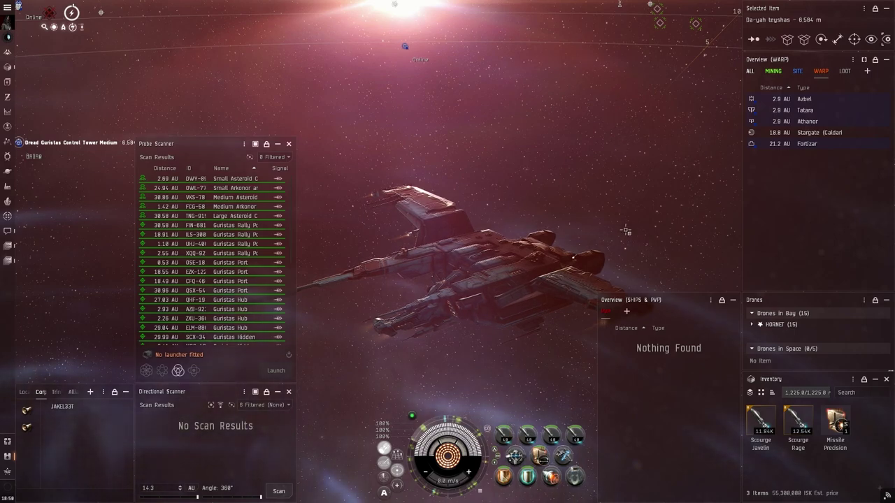
pyautogui.rightClick(774, 73)
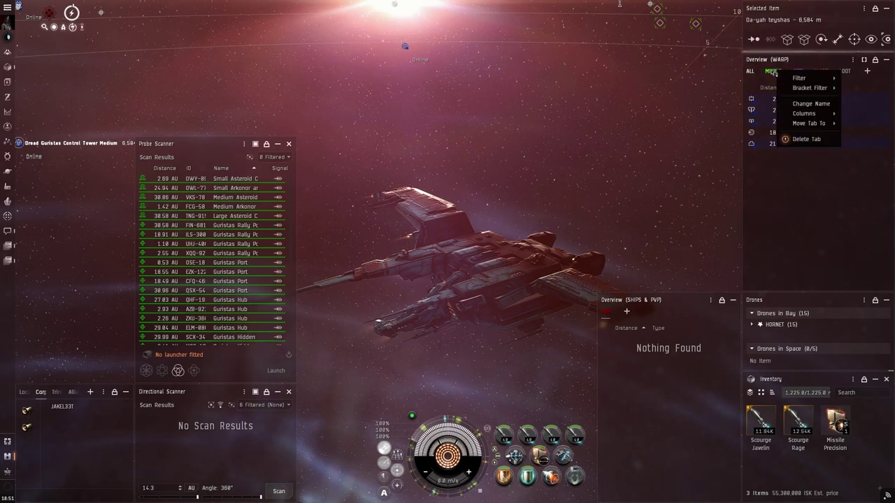
pyautogui.moveTo(809, 124)
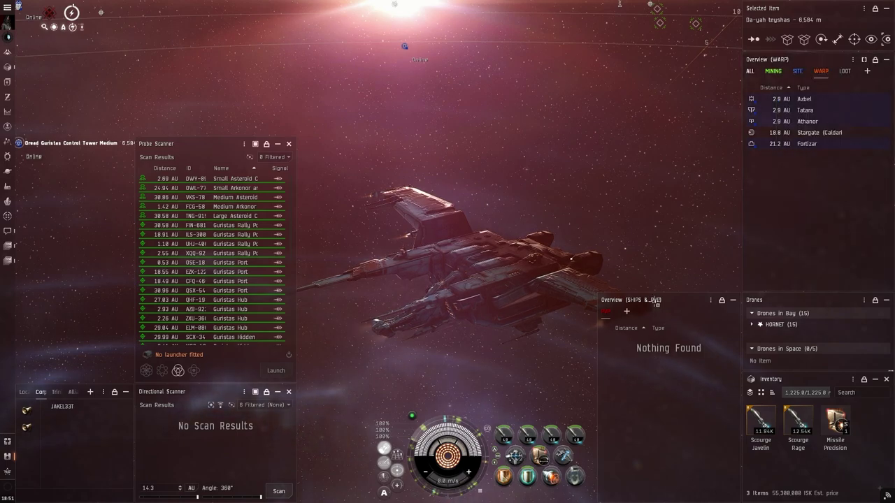
pyautogui.click(721, 301)
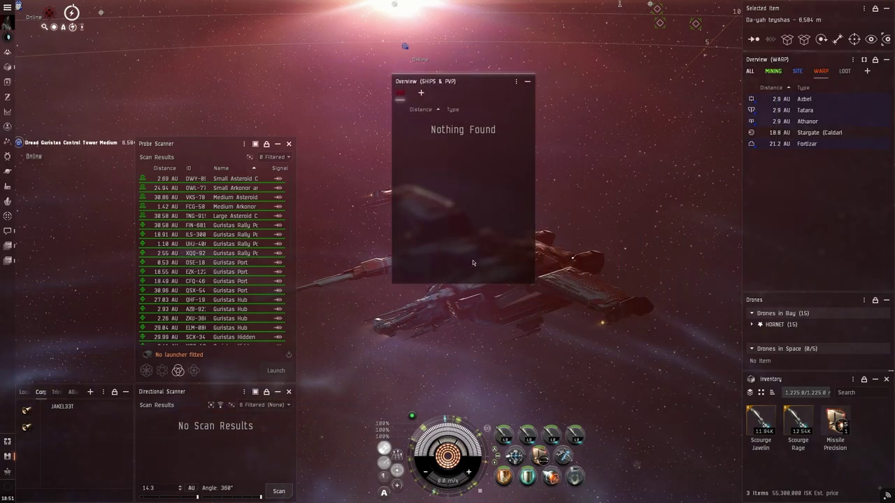
# Resize the SHIPS & PVP window, move it beside the right-hand panels, and lock its size and position.
pyautogui.moveTo(461, 281); pyautogui.dragTo(434, 381)
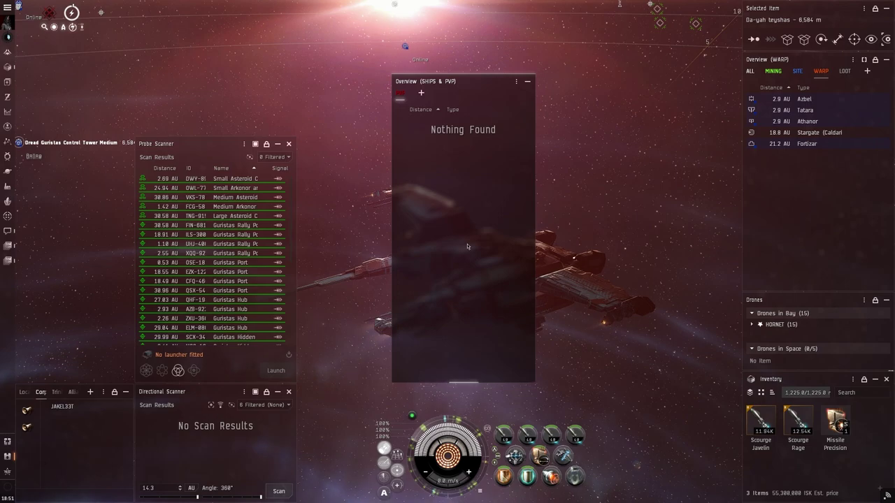
pyautogui.moveTo(534, 120); pyautogui.dragTo(642, 119)
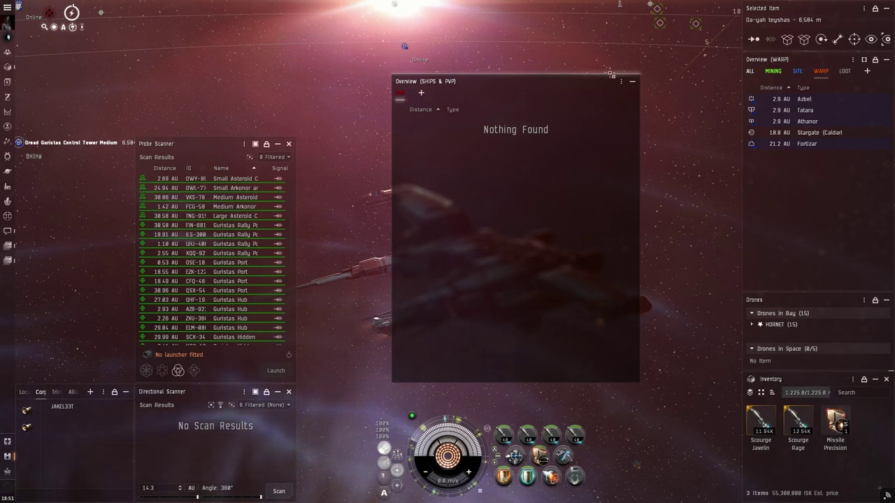
pyautogui.moveTo(588, 83); pyautogui.dragTo(687, 199)
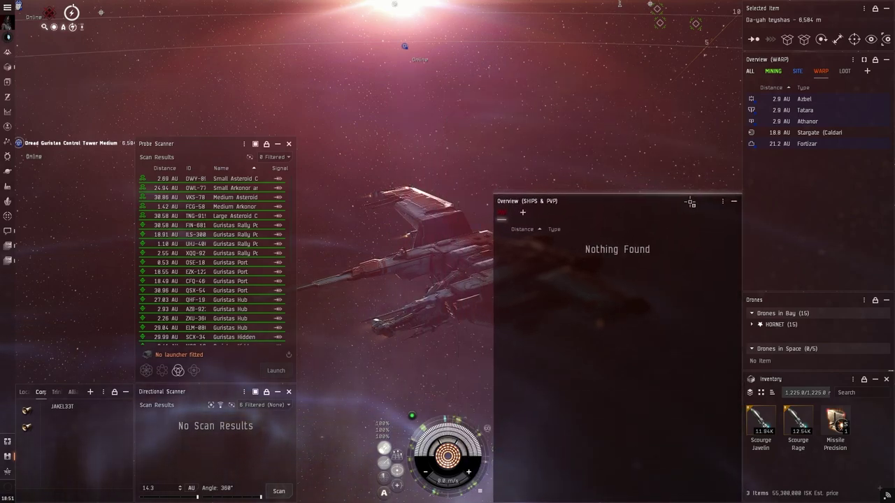
pyautogui.moveTo(492, 241); pyautogui.dragTo(596, 241)
pyautogui.moveTo(685, 195); pyautogui.dragTo(680, 291)
pyautogui.click(721, 300)
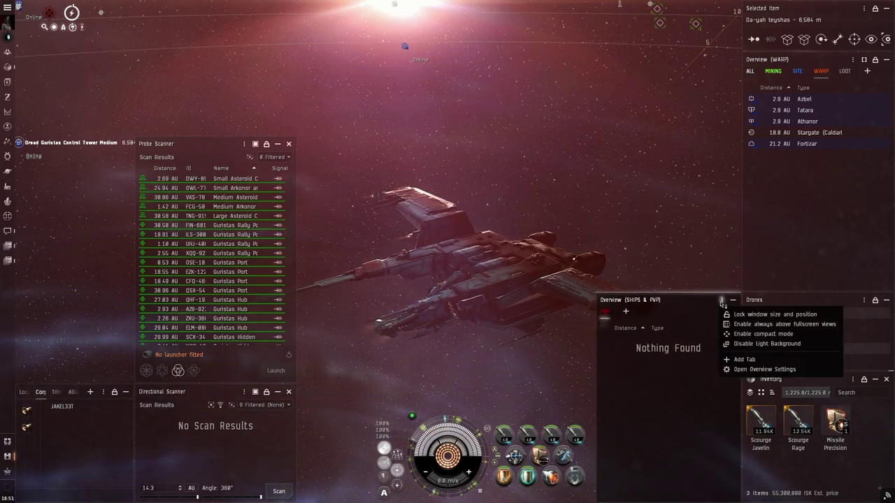
pyautogui.click(760, 315)
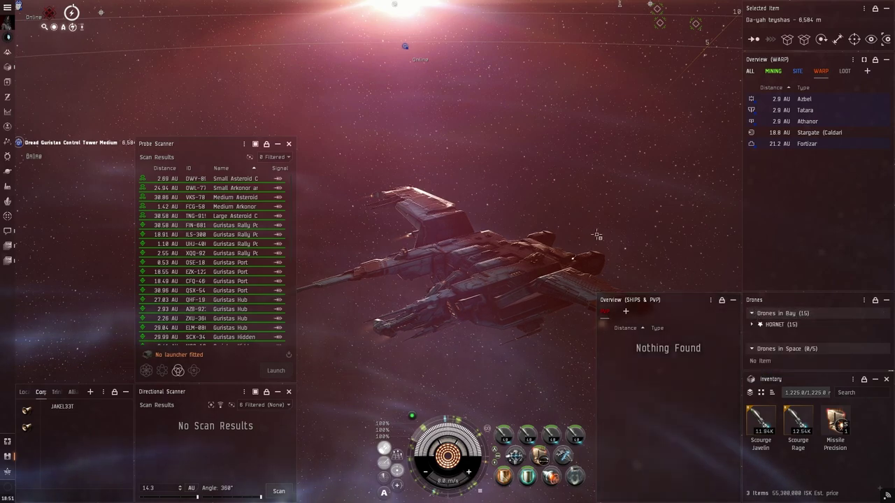
# Cycle the main overview through the MINING and LOOT tabs, ending on ALL.
pyautogui.moveTo(582, 200); pyautogui.dragTo(727, 171)
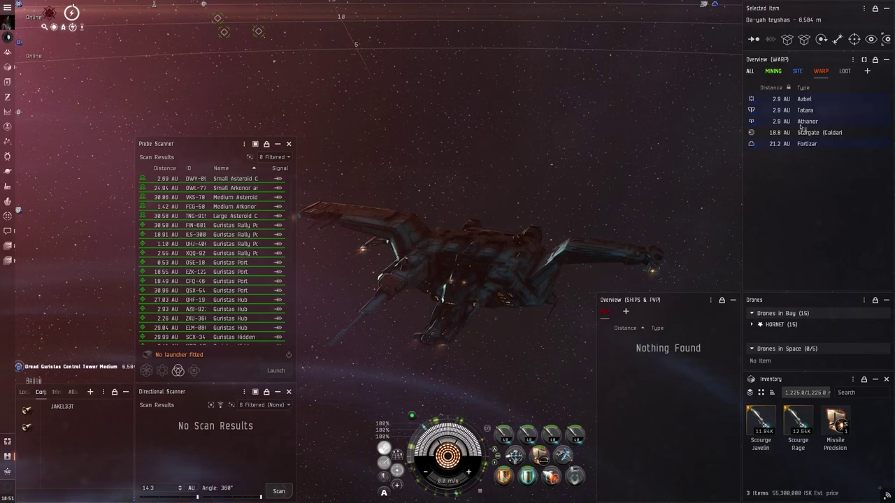
pyautogui.moveTo(634, 118); pyautogui.dragTo(706, 98)
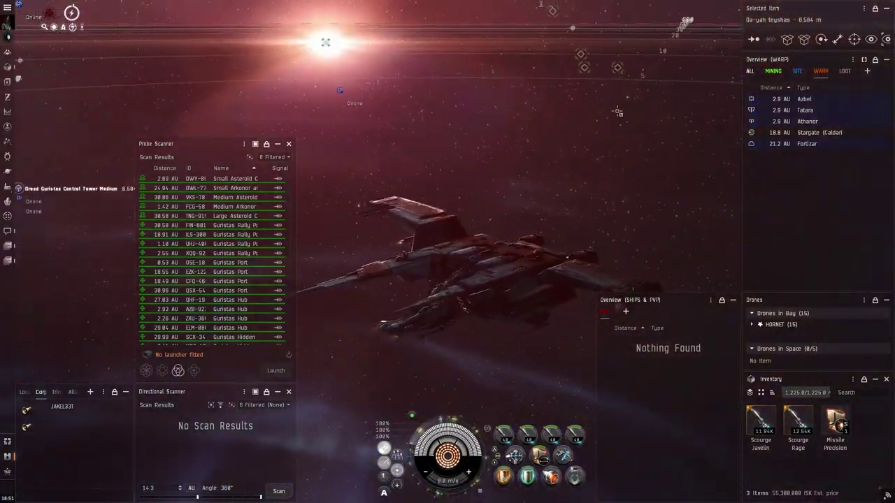
pyautogui.click(772, 70)
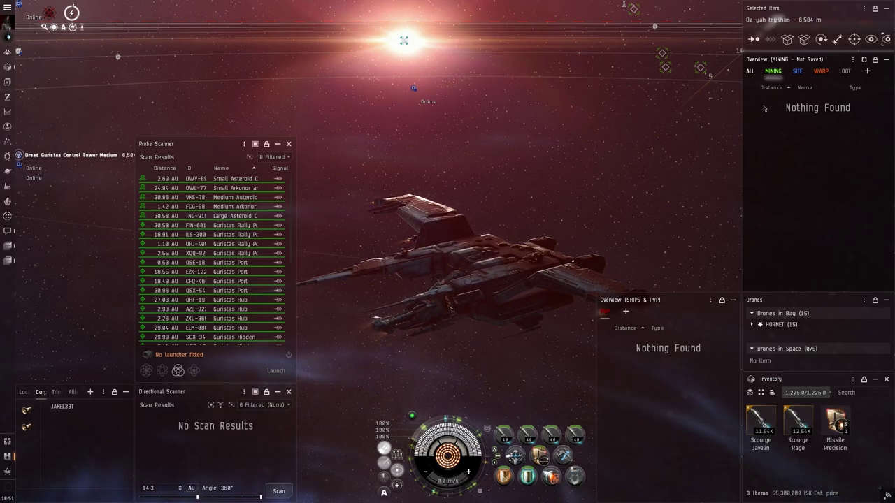
pyautogui.moveTo(504, 207); pyautogui.dragTo(429, 195)
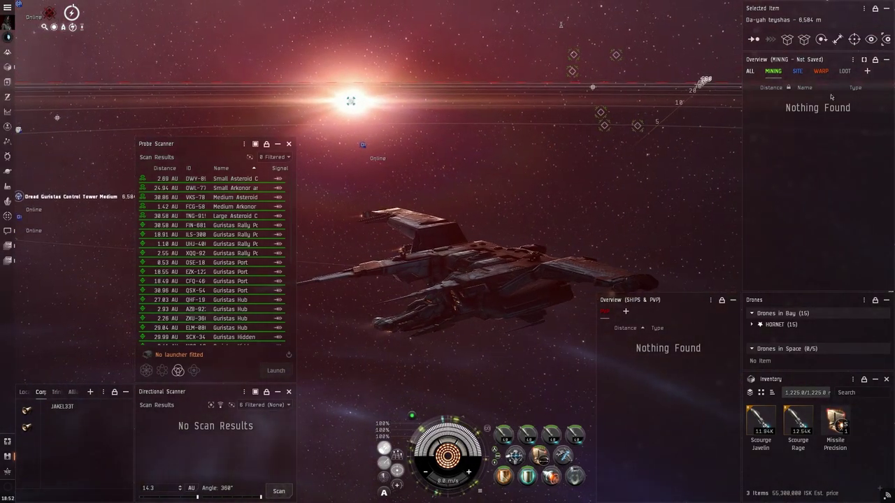
pyautogui.click(844, 70)
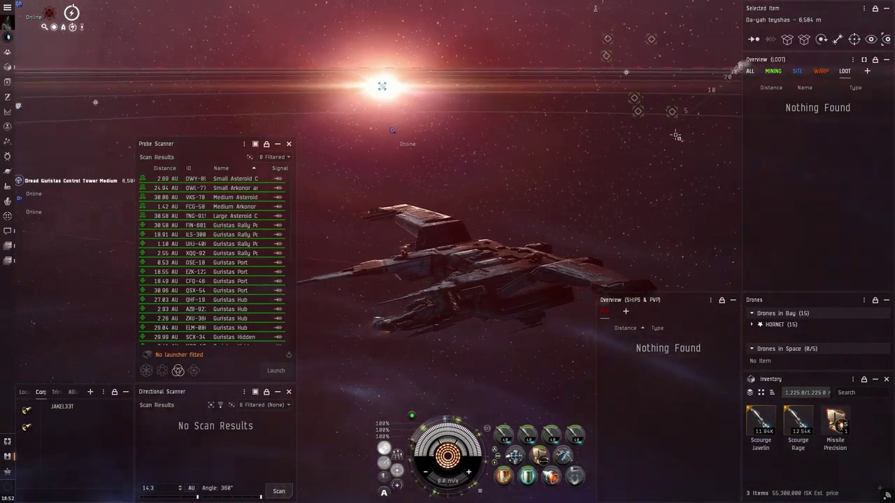
pyautogui.click(750, 70)
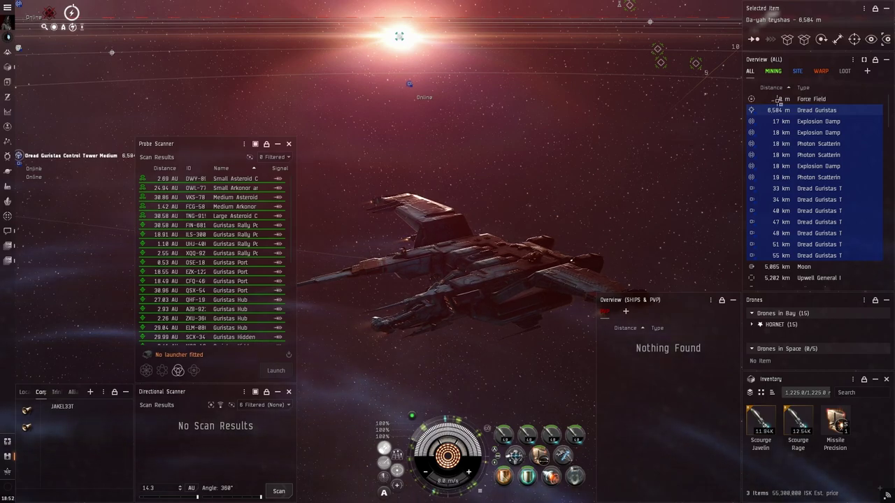
# Move the LOOT tab into the SHIPS & PVP overview beside the PVP tab, then select WARP.
pyautogui.click(847, 71)
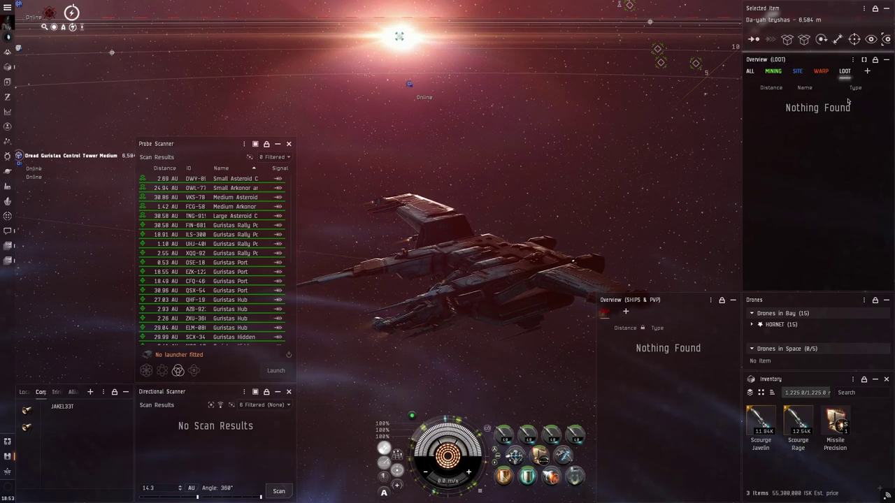
pyautogui.rightClick(843, 73)
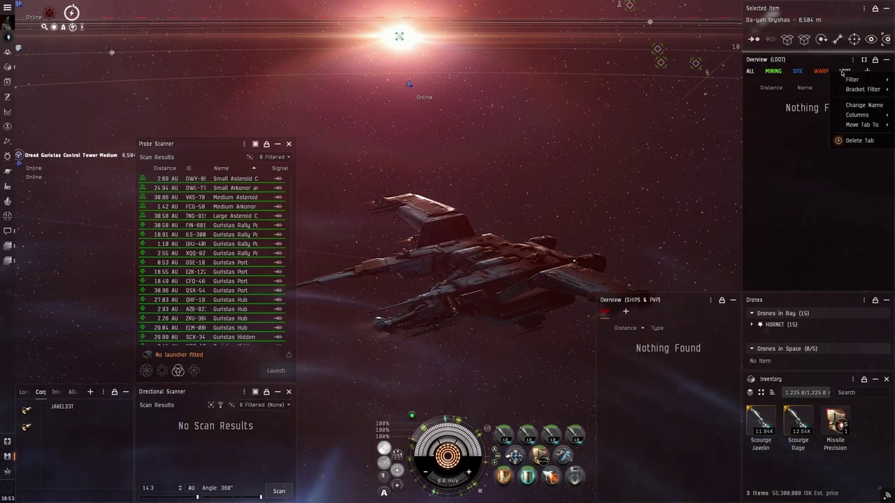
pyautogui.moveTo(844, 76)
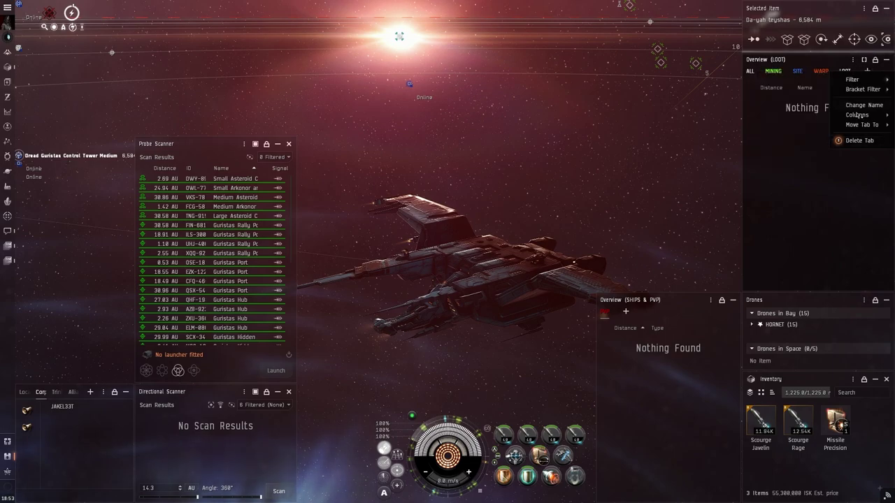
pyautogui.moveTo(861, 124)
pyautogui.click(795, 140)
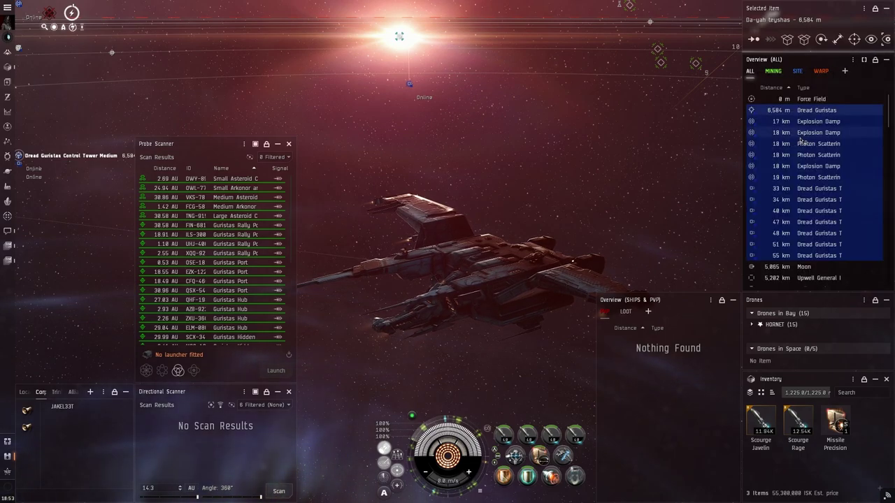
pyautogui.moveTo(626, 317); pyautogui.dragTo(614, 314)
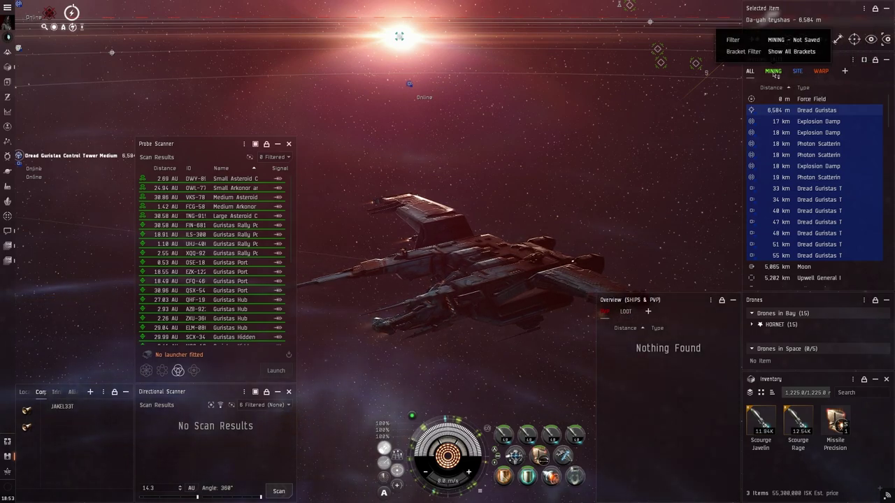
pyautogui.click(820, 72)
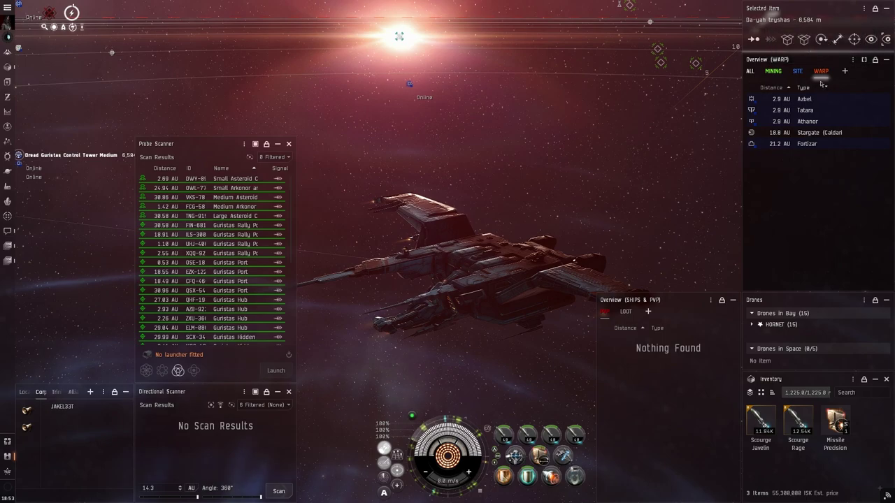
pyautogui.rightClick(822, 74)
# Give the WARP tab its own overview window and move it to the left side.
pyautogui.moveTo(841, 122)
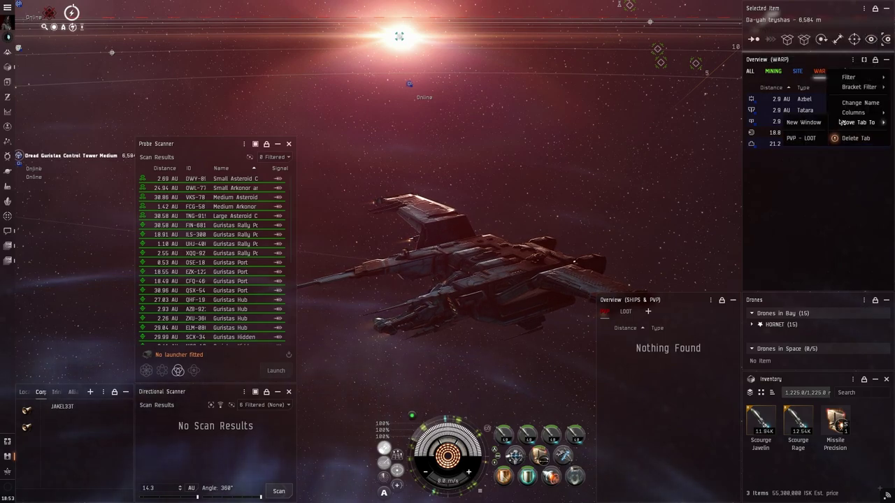
pyautogui.click(804, 123)
pyautogui.moveTo(477, 46); pyautogui.dragTo(440, 73)
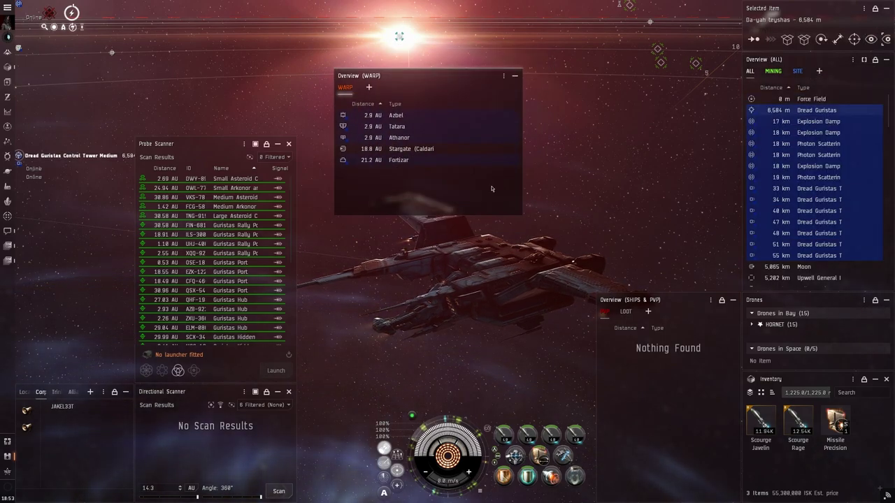
pyautogui.moveTo(525, 217)
pyautogui.mouseDown()
pyautogui.moveTo(487, 221)
pyautogui.moveTo(528, 225)
pyautogui.moveTo(511, 228)
pyautogui.mouseUp()
pyautogui.moveTo(450, 74); pyautogui.dragTo(132, 225)
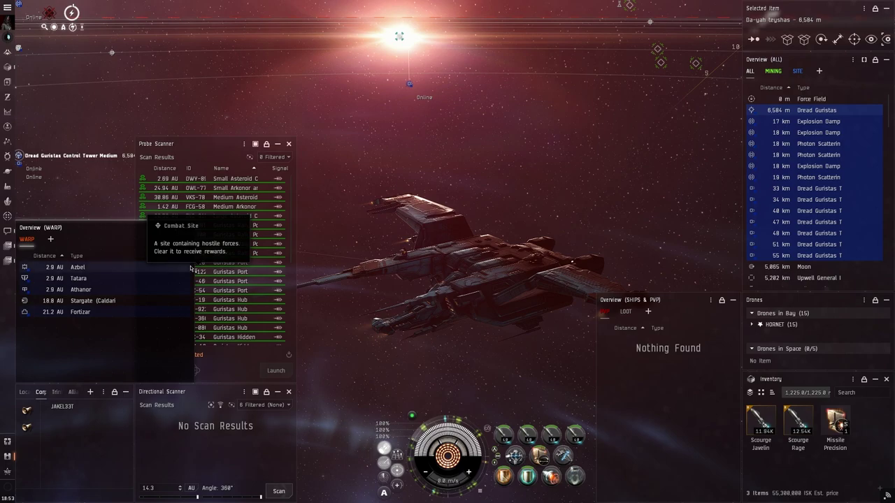
# Trim the WARP window at the lower left, lock its size and position, then check Probe Scanner options.
pyautogui.moveTo(193, 265); pyautogui.dragTo(132, 265)
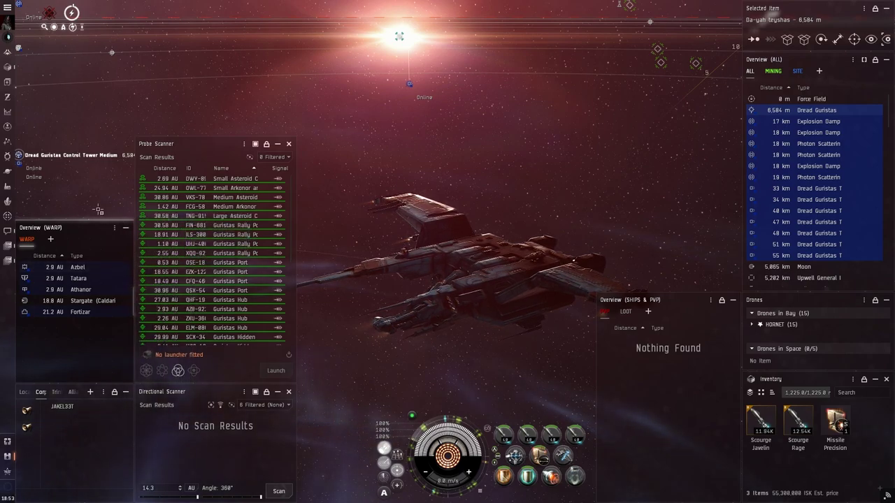
pyautogui.moveTo(85, 221); pyautogui.dragTo(81, 277)
pyautogui.click(115, 285)
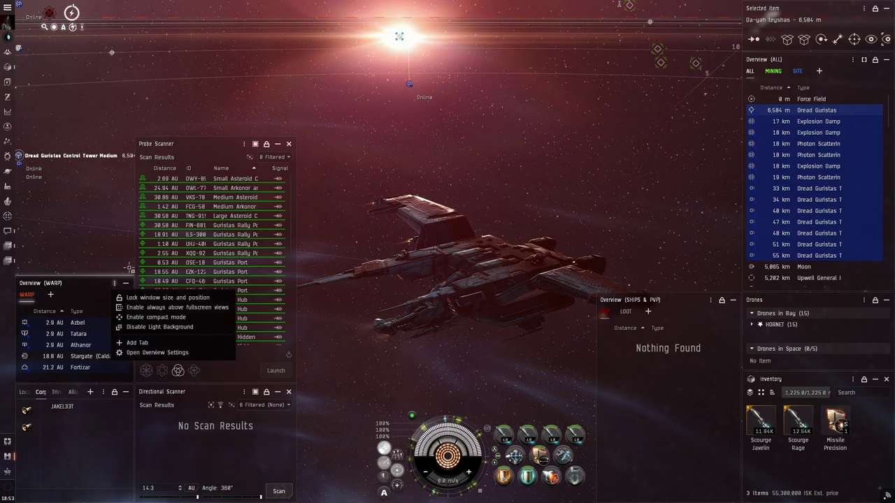
pyautogui.click(153, 298)
pyautogui.moveTo(332, 203); pyautogui.dragTo(264, 287)
pyautogui.click(266, 283)
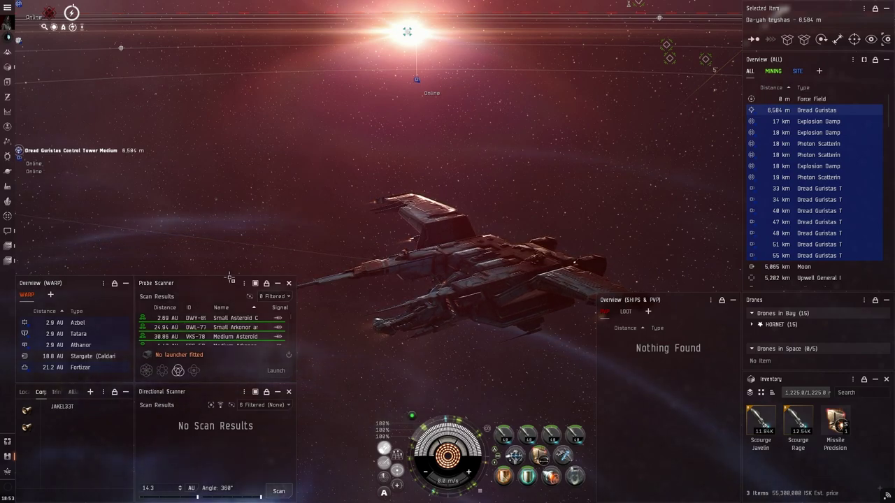
pyautogui.moveTo(301, 373); pyautogui.dragTo(350, 355)
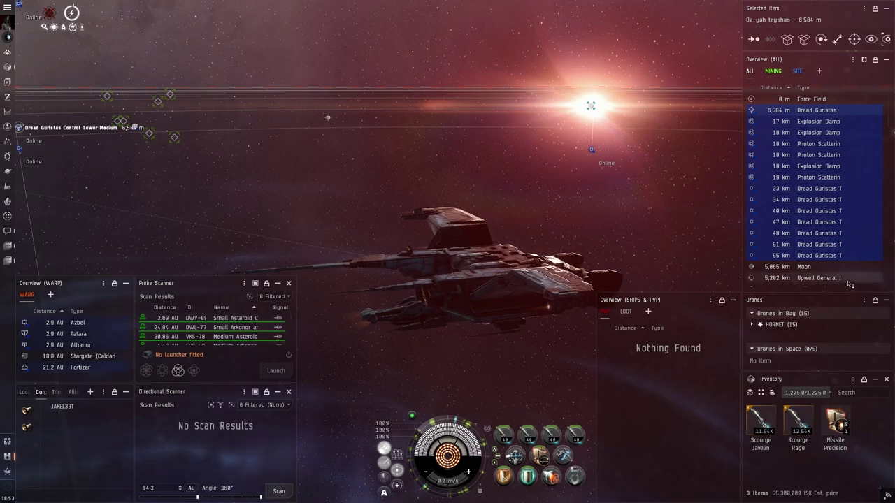
# Shorten the main overview, switch it to the SITE tab, and lock its size and position.
pyautogui.click(875, 61)
pyautogui.moveTo(822, 291); pyautogui.dragTo(828, 195)
pyautogui.click(799, 72)
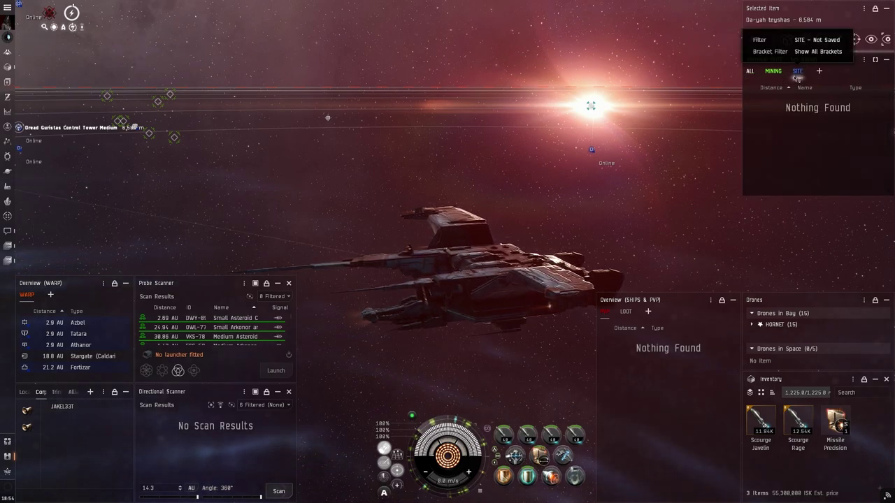
pyautogui.rightClick(870, 63)
pyautogui.click(834, 75)
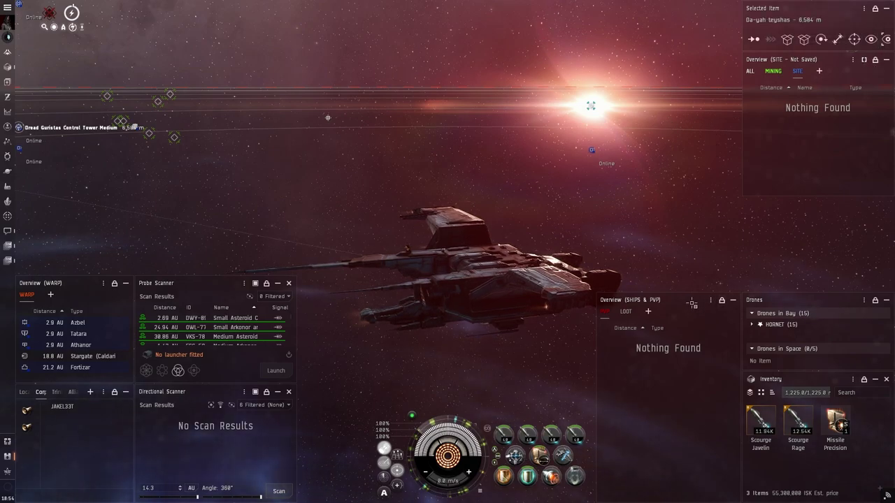
# Stretch the Drones window and SHIPS & PVP overview upward so their tops align.
pyautogui.moveTo(859, 295); pyautogui.dragTo(861, 259)
pyautogui.rightClick(877, 267)
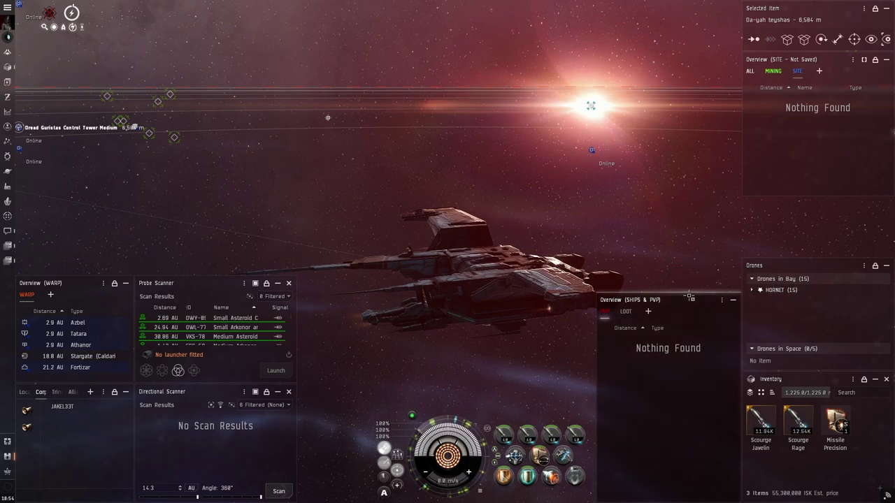
pyautogui.moveTo(689, 295); pyautogui.dragTo(697, 253)
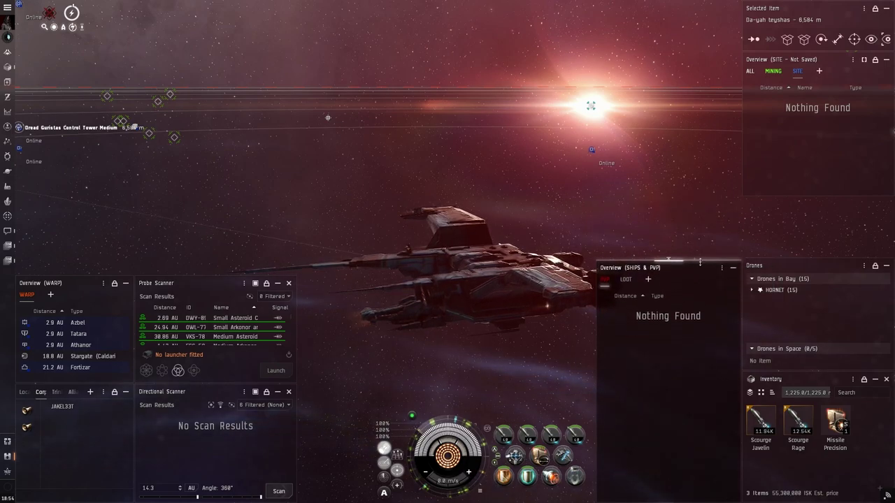
pyautogui.moveTo(699, 263); pyautogui.dragTo(700, 260)
pyautogui.rightClick(720, 264)
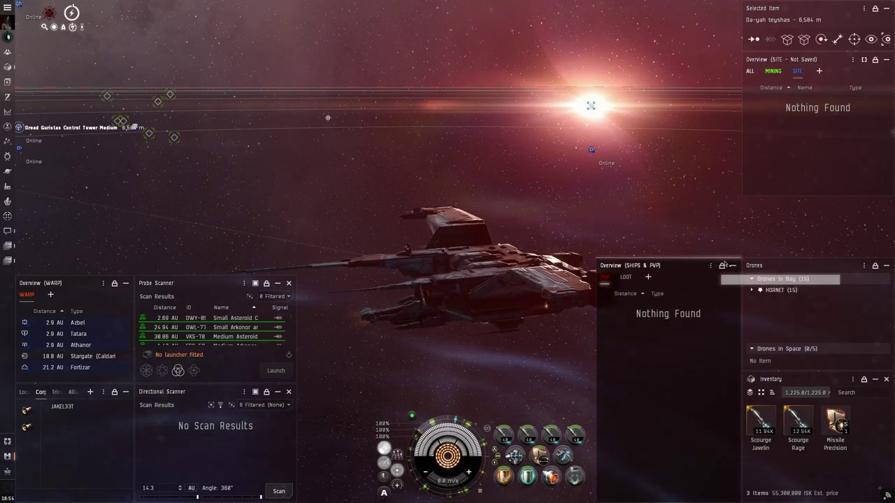
pyautogui.click(876, 60)
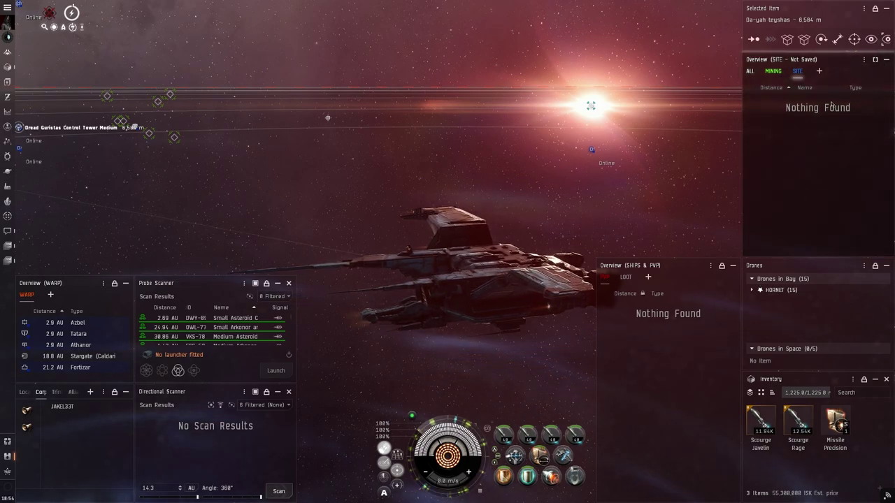
# Lock the SITE overview window, then check the LOOT and PVP tabs in the lower overview.
pyautogui.rightClick(871, 63)
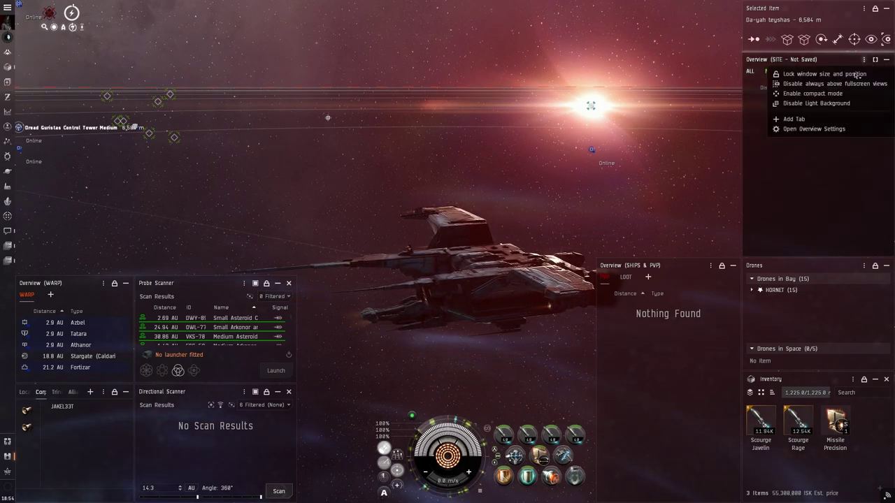
pyautogui.click(809, 75)
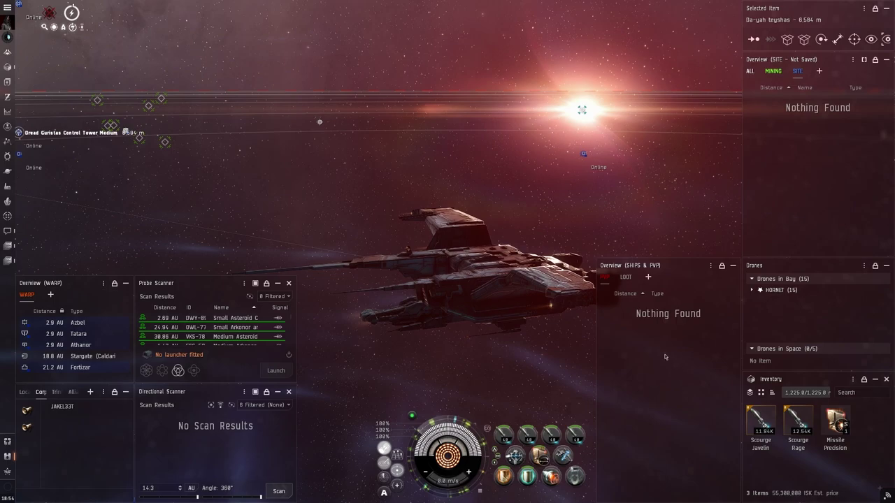
pyautogui.click(626, 278)
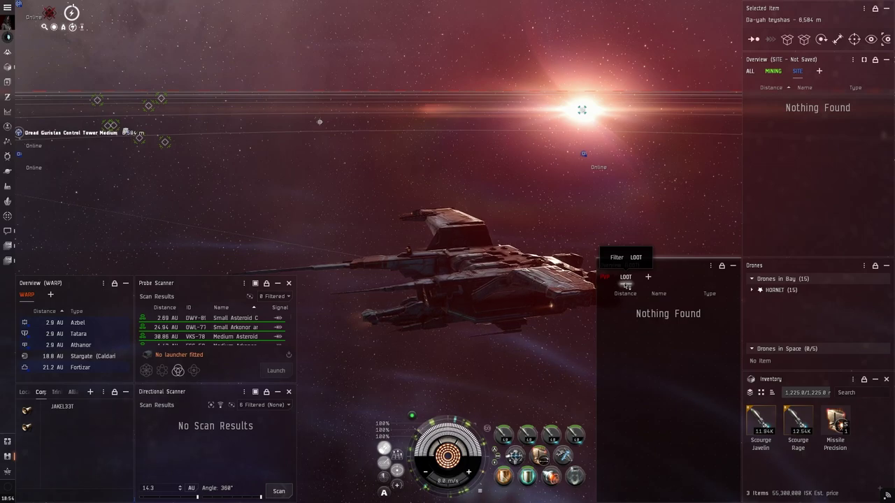
pyautogui.click(626, 284)
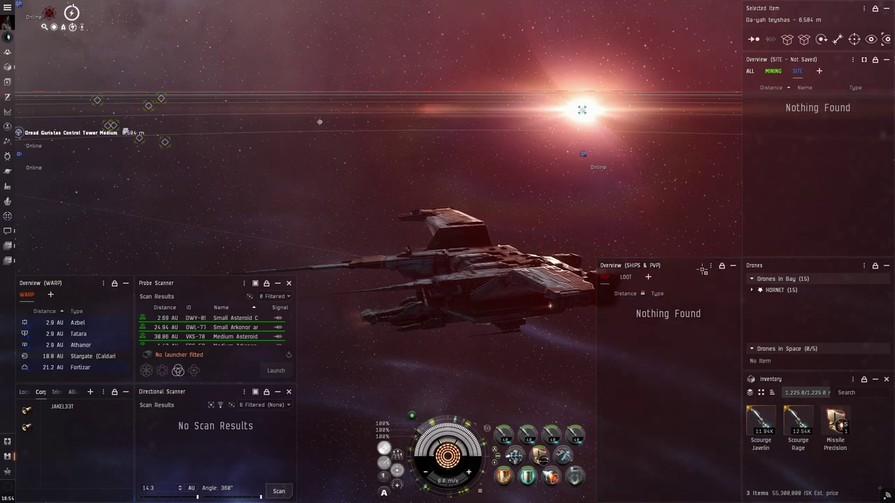
pyautogui.moveTo(702, 269); pyautogui.dragTo(682, 284)
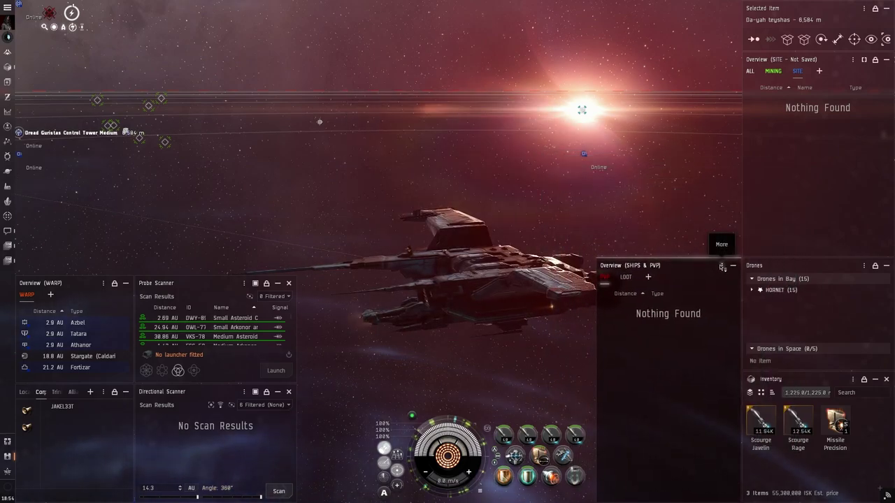
pyautogui.click(722, 267)
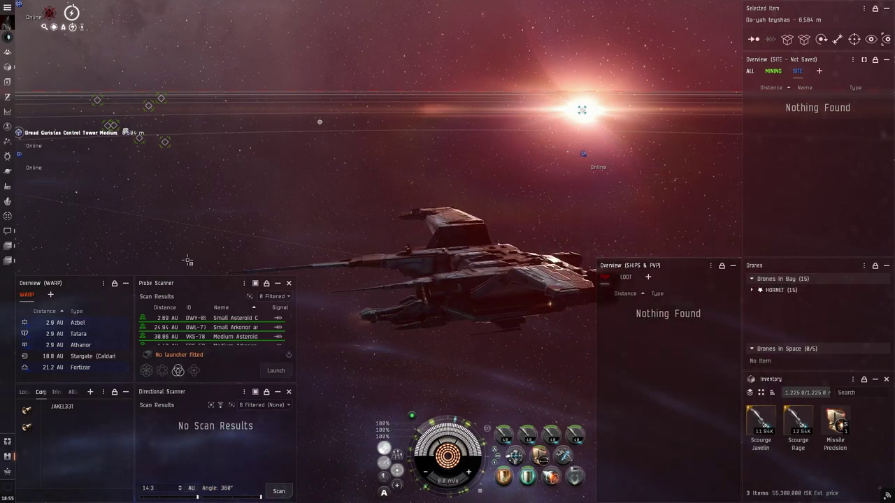
# Merge the WARP tab into the main ALL - MINING - SITE overview and open Overview Settings.
pyautogui.moveTo(110, 289); pyautogui.dragTo(321, 117)
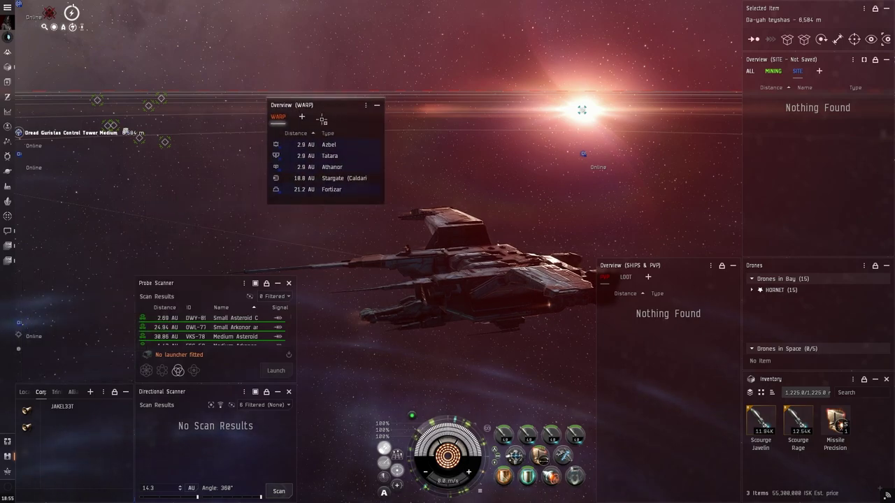
pyautogui.rightClick(280, 116)
pyautogui.moveTo(315, 161)
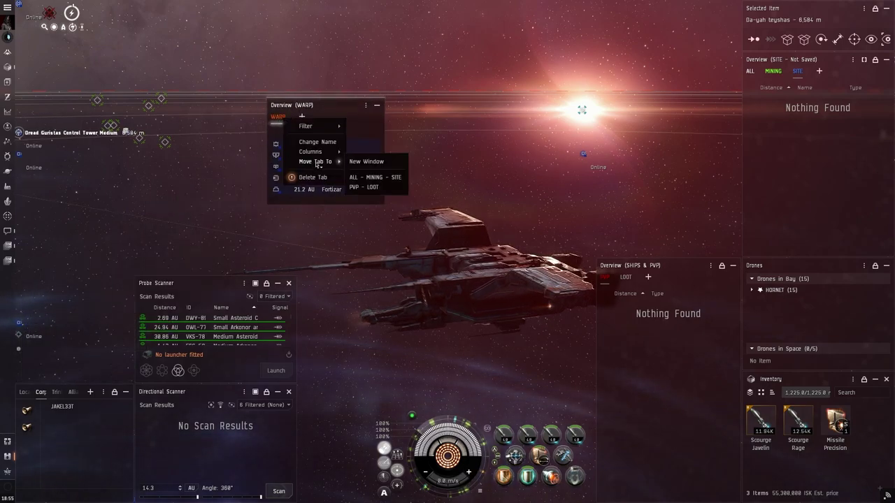
pyautogui.click(375, 177)
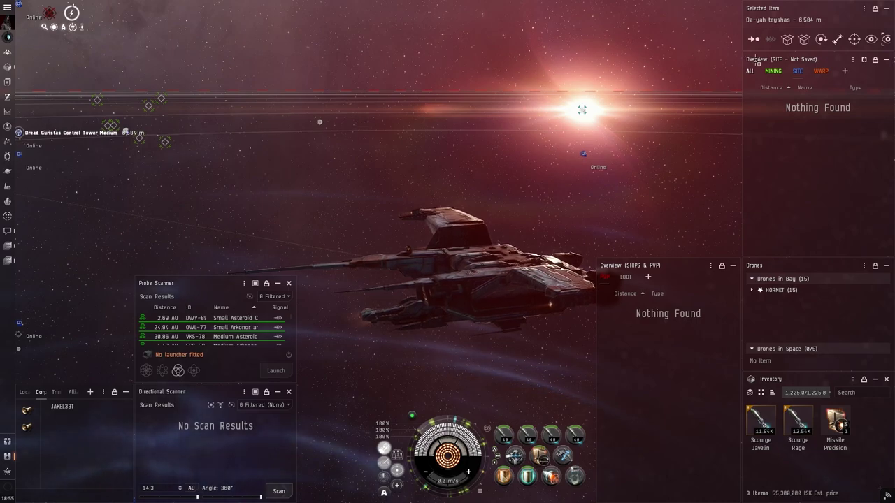
pyautogui.click(864, 60)
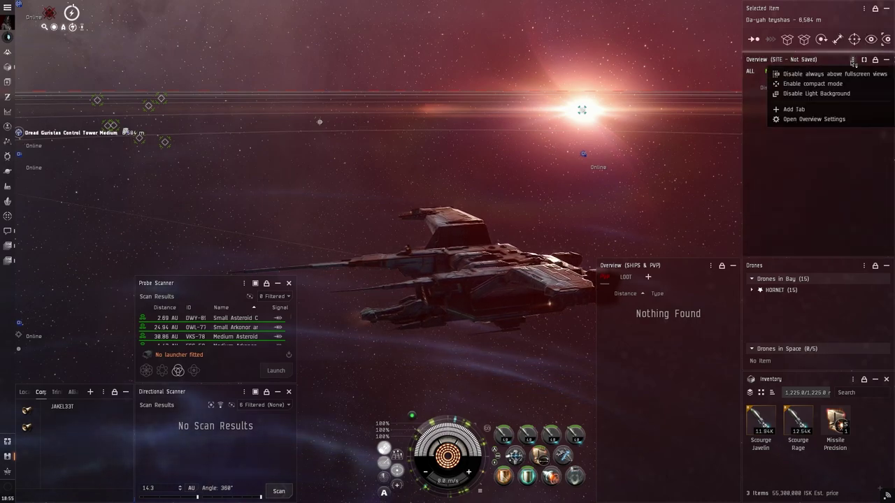
pyautogui.click(811, 117)
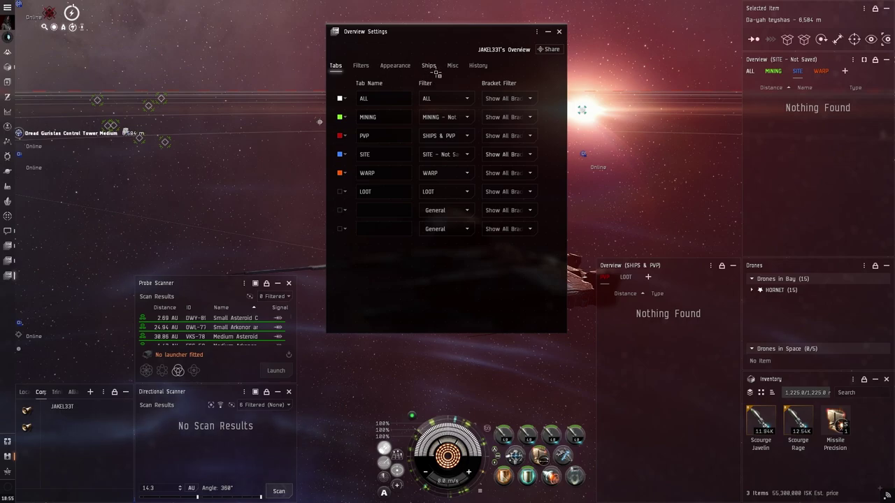
# Close Overview Settings and remove the Name column from the LOOT tab.
pyautogui.click(559, 32)
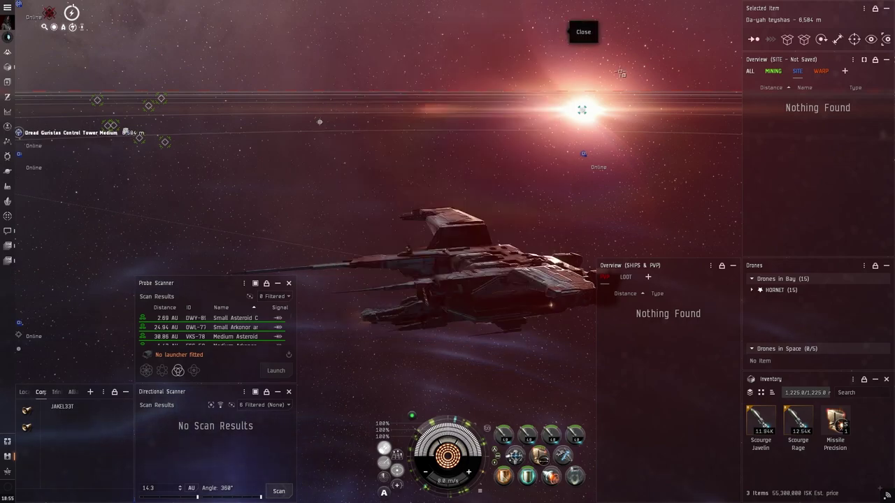
pyautogui.click(711, 268)
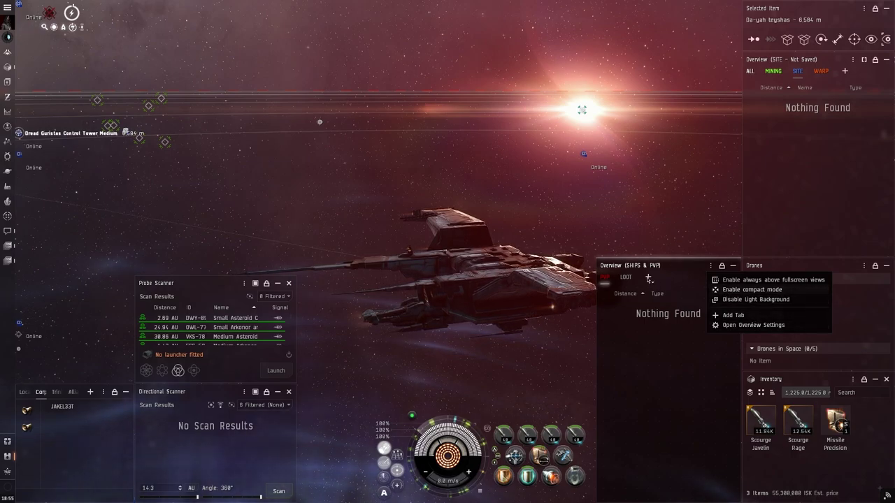
pyautogui.rightClick(625, 277)
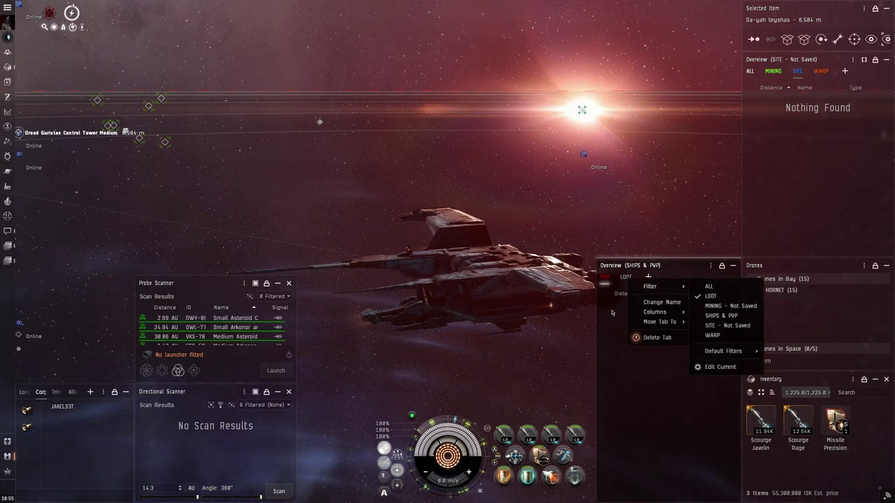
pyautogui.rightClick(603, 279)
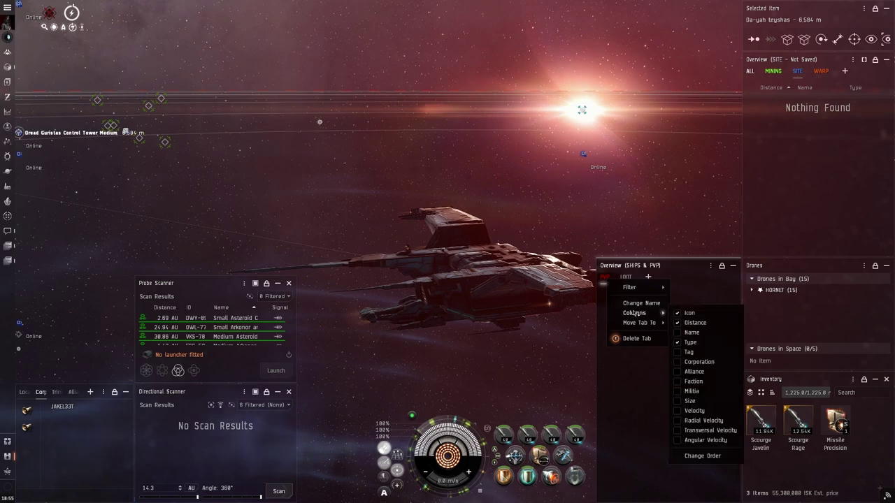
pyautogui.rightClick(626, 278)
pyautogui.moveTo(664, 309)
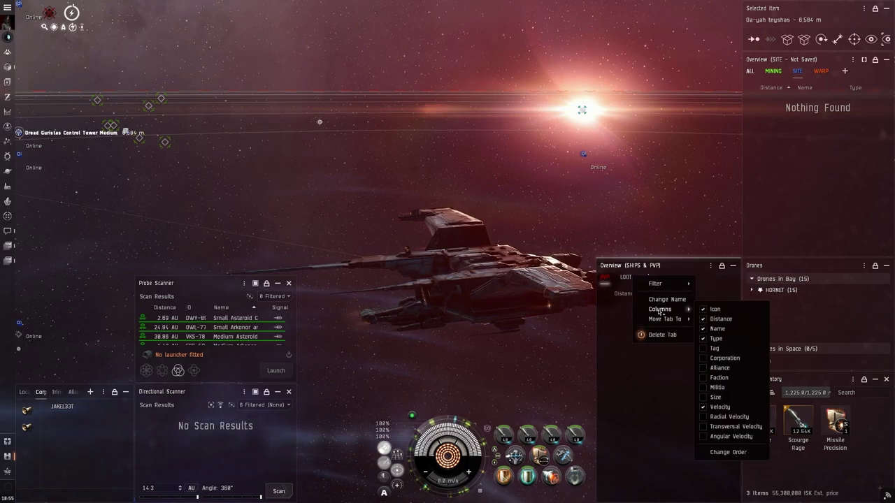
pyautogui.click(724, 333)
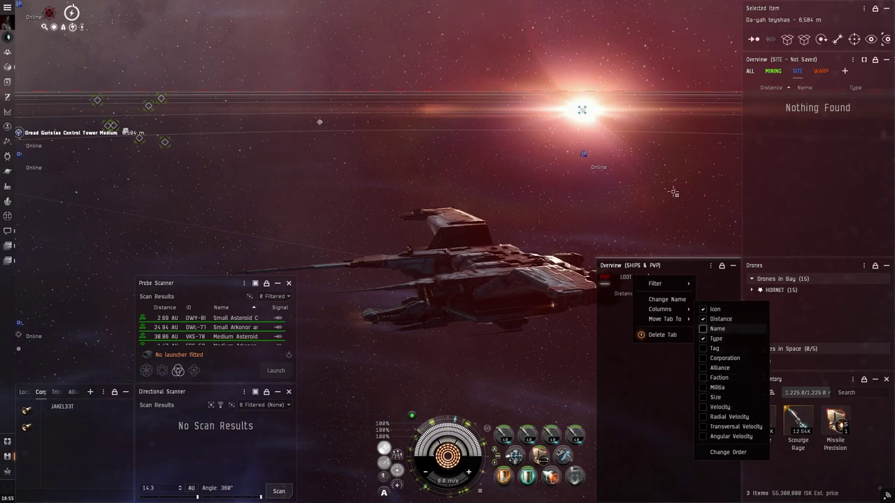
# Remove the Name column from the MINING tab, leaving the SITE tab's columns unchanged.
pyautogui.rightClick(769, 75)
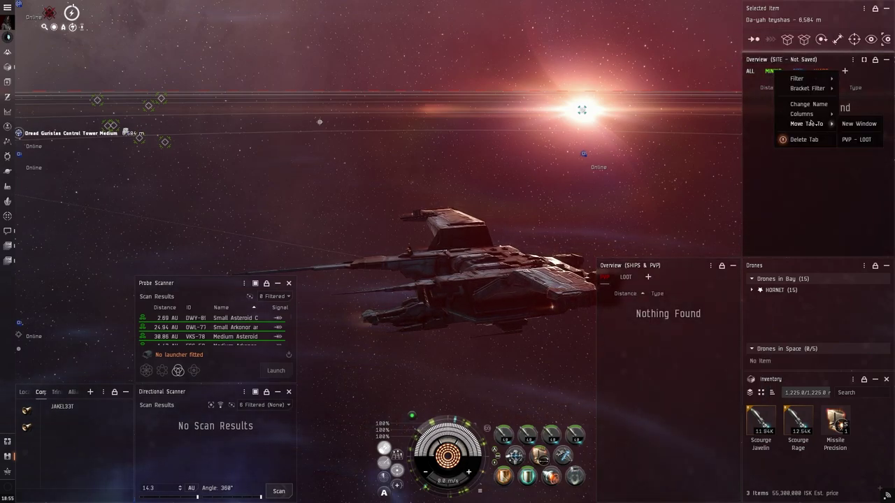
pyautogui.moveTo(801, 113)
pyautogui.click(724, 134)
pyautogui.click(724, 134)
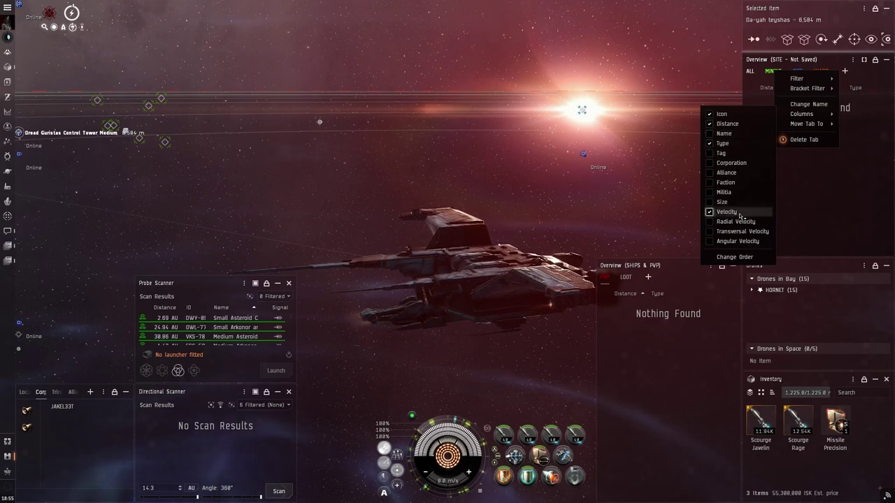
pyautogui.moveTo(797, 78)
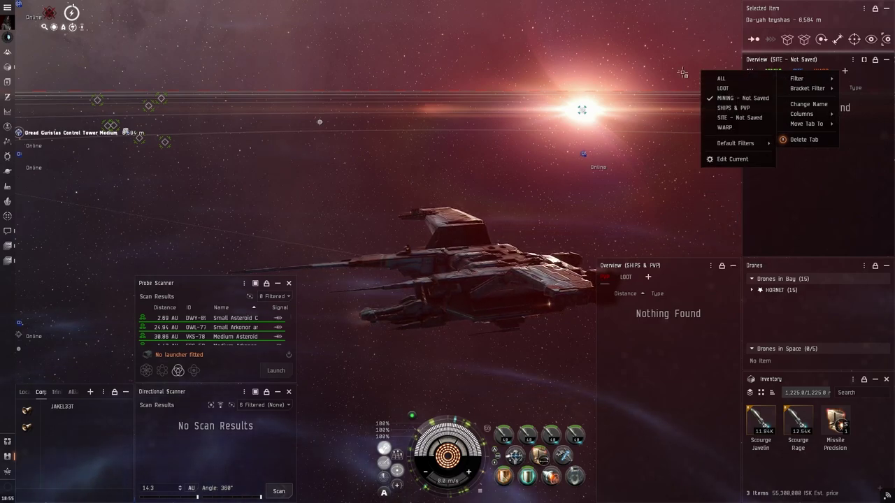
pyautogui.rightClick(749, 71)
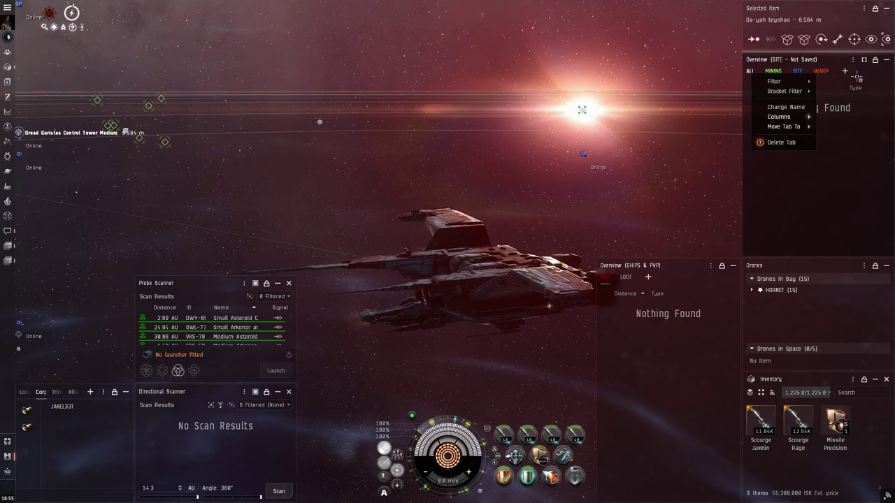
pyautogui.rightClick(832, 72)
pyautogui.moveTo(857, 114)
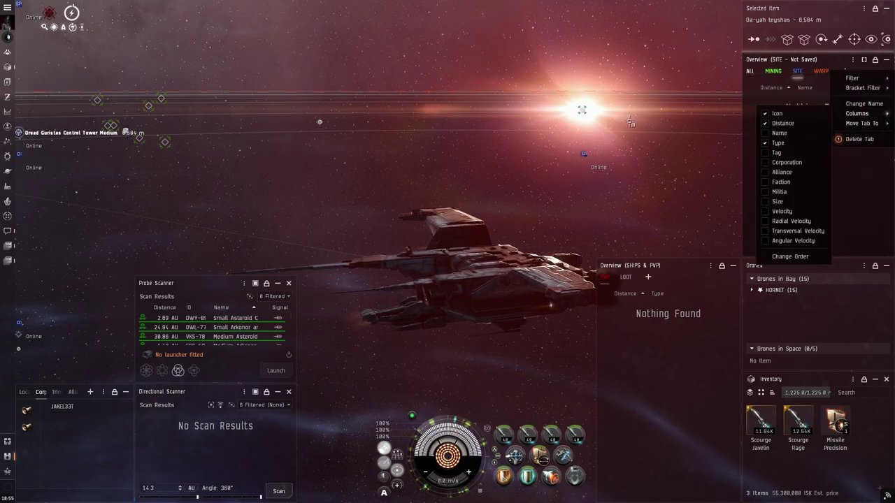
pyautogui.click(776, 107)
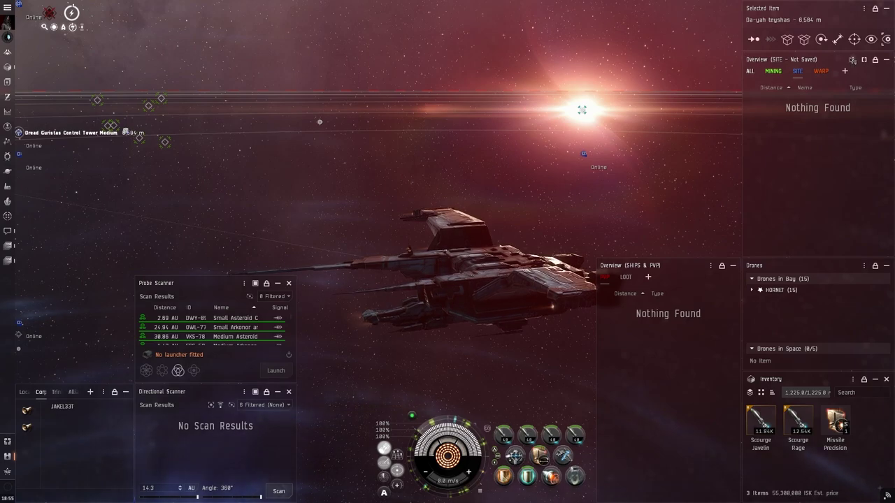
# Open Overview Settings from the SITE overview's menu and go to the Filters page.
pyautogui.click(851, 59)
pyautogui.click(800, 119)
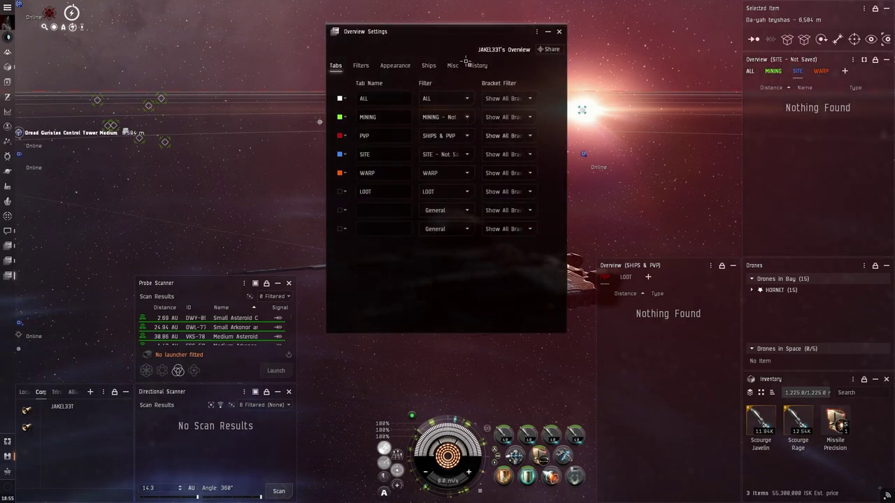
pyautogui.click(365, 93)
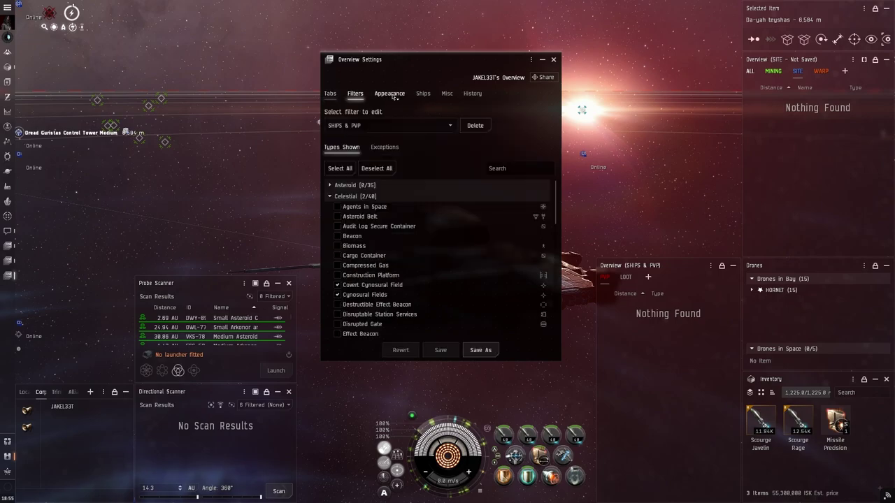
# Cycle the main overview through its ALL, MINING, WARP, SITE and MINING tabs.
pyautogui.click(750, 71)
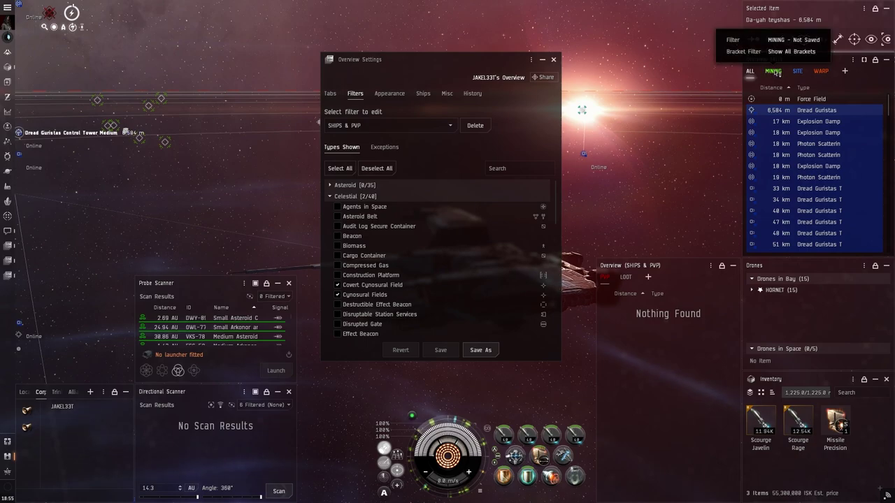
pyautogui.click(773, 71)
pyautogui.click(821, 71)
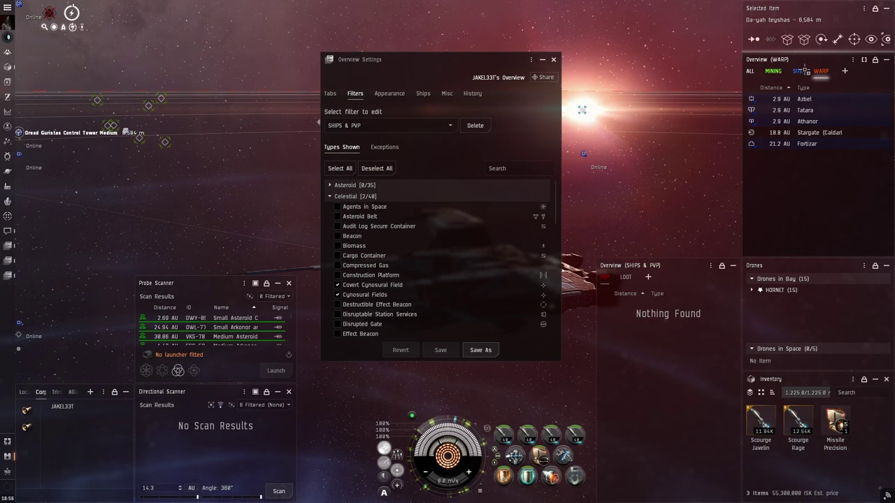
pyautogui.click(796, 74)
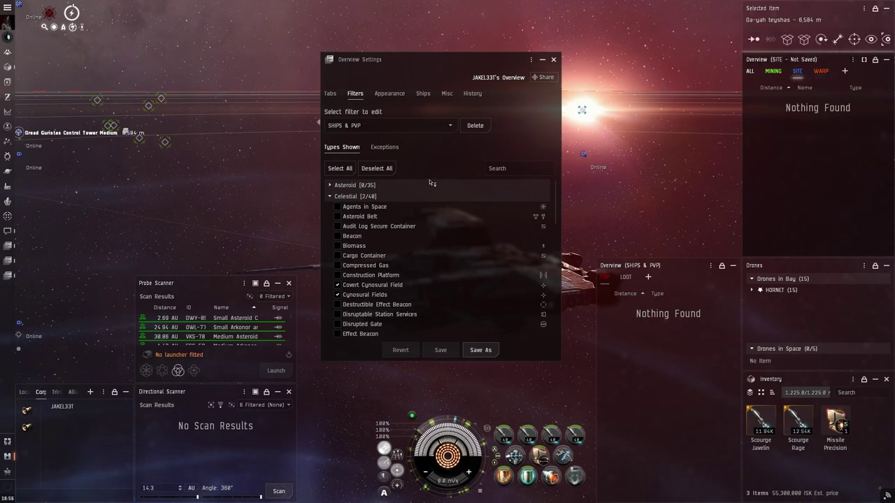
pyautogui.click(774, 72)
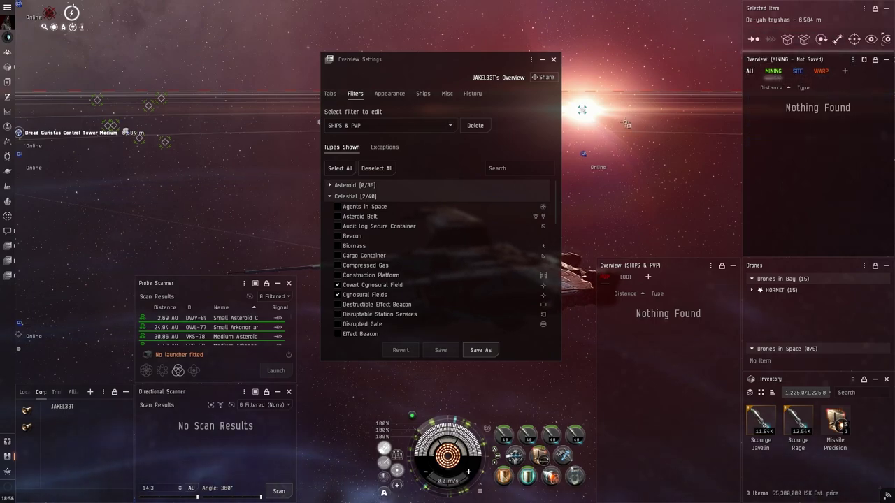
# Save the unsaved SITE overview filter.
pyautogui.click(447, 125)
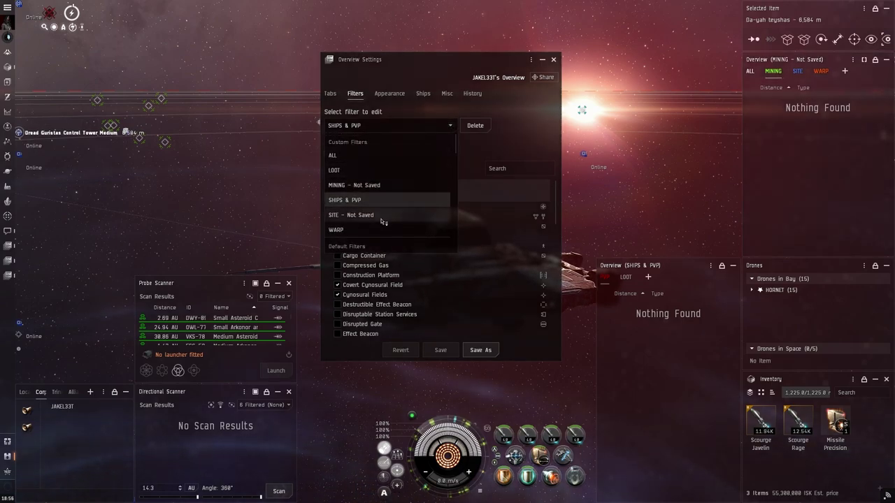
pyautogui.click(372, 216)
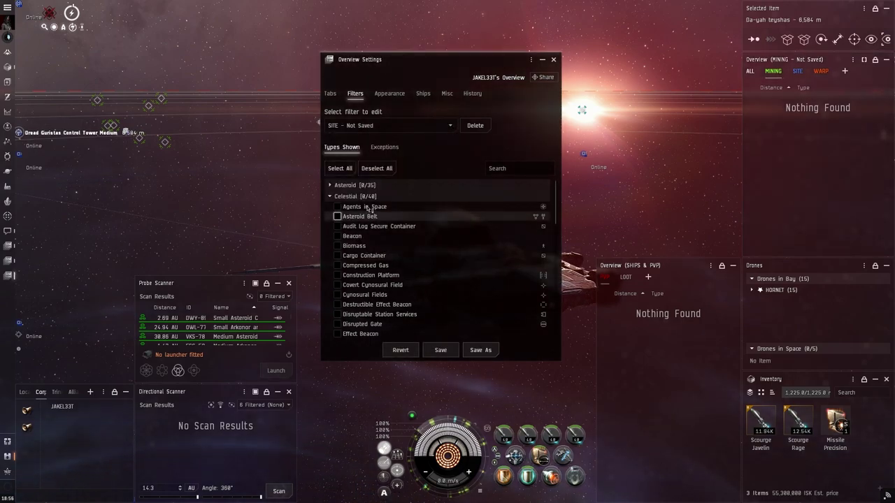
pyautogui.click(440, 353)
# Save the unsaved MINING filter and close Overview Settings.
pyautogui.click(431, 130)
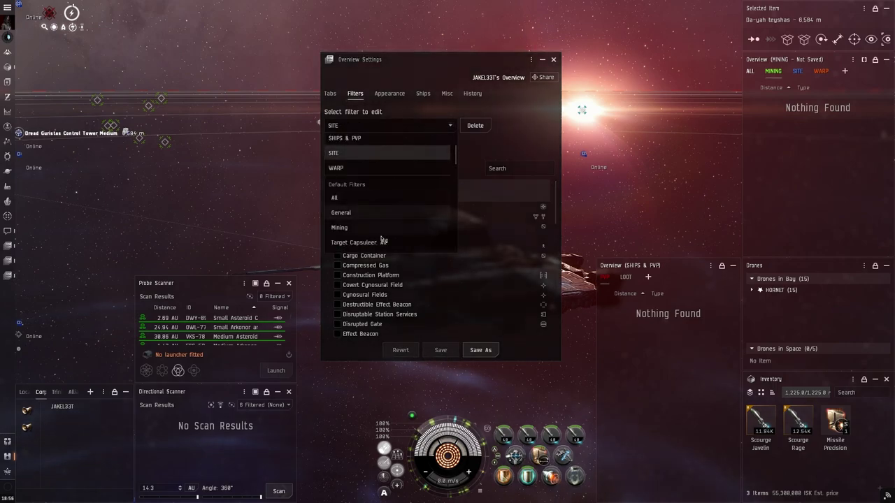
pyautogui.scroll(2, 387, 236)
pyautogui.click(386, 190)
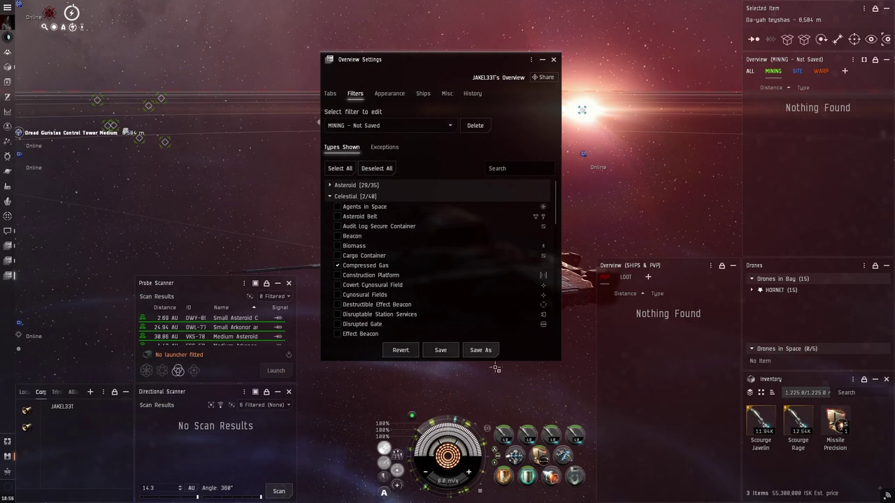
pyautogui.click(440, 349)
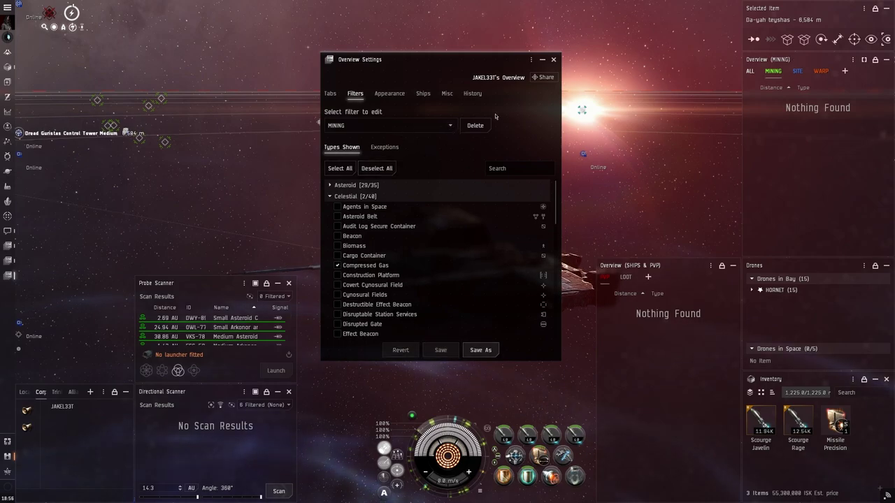
pyautogui.click(553, 60)
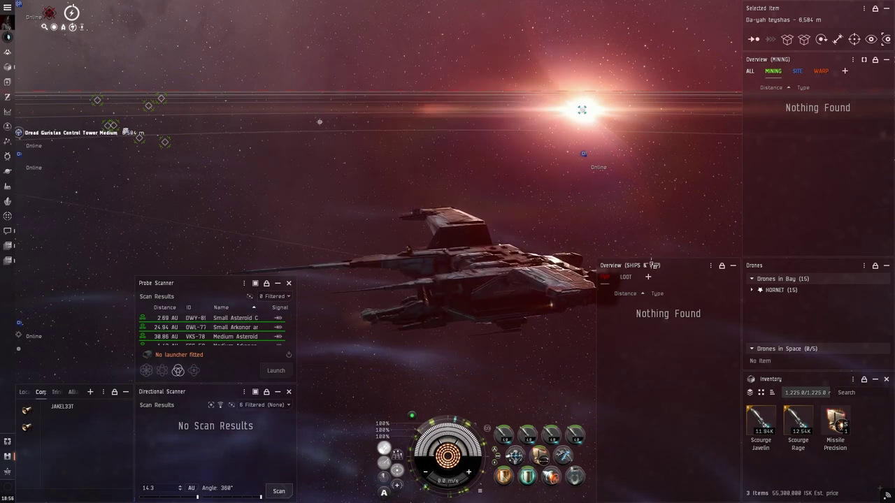
pyautogui.click(710, 266)
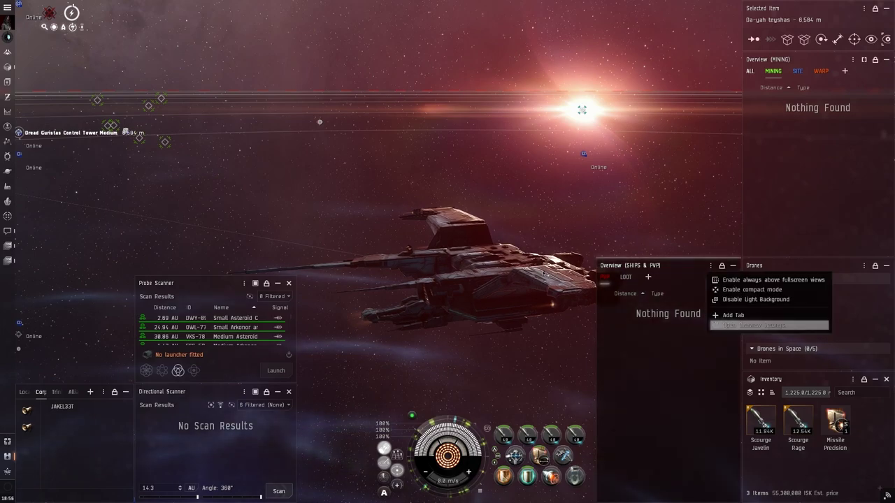
pyautogui.click(769, 325)
pyautogui.click(381, 124)
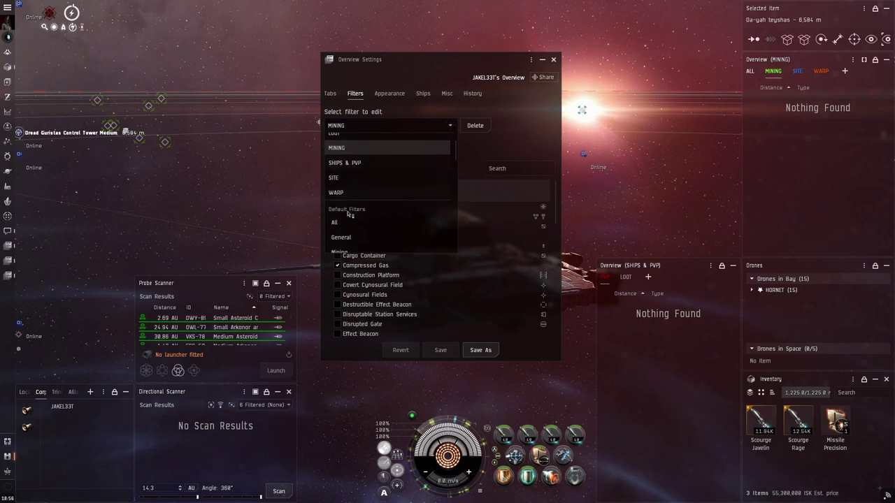
pyautogui.scroll(1, 368, 189)
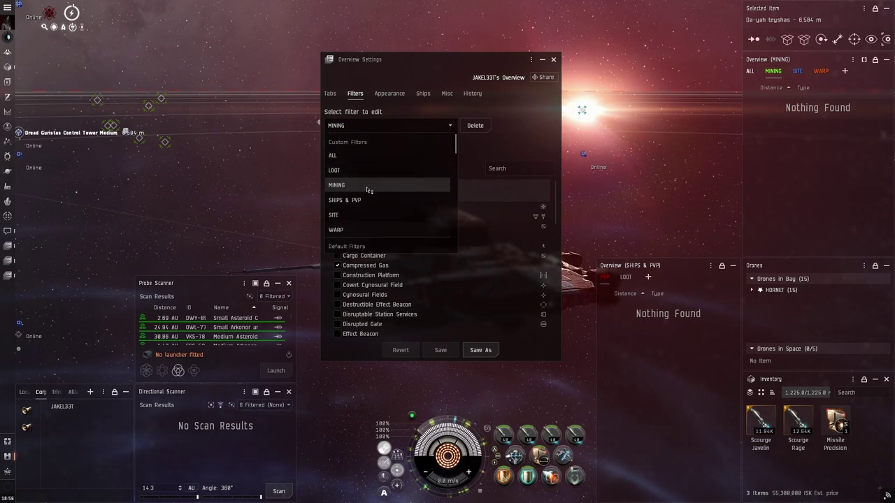
pyautogui.click(416, 65)
pyautogui.moveTo(497, 59)
pyautogui.mouseDown()
pyautogui.moveTo(493, 72)
pyautogui.moveTo(498, 66)
pyautogui.mouseUp()
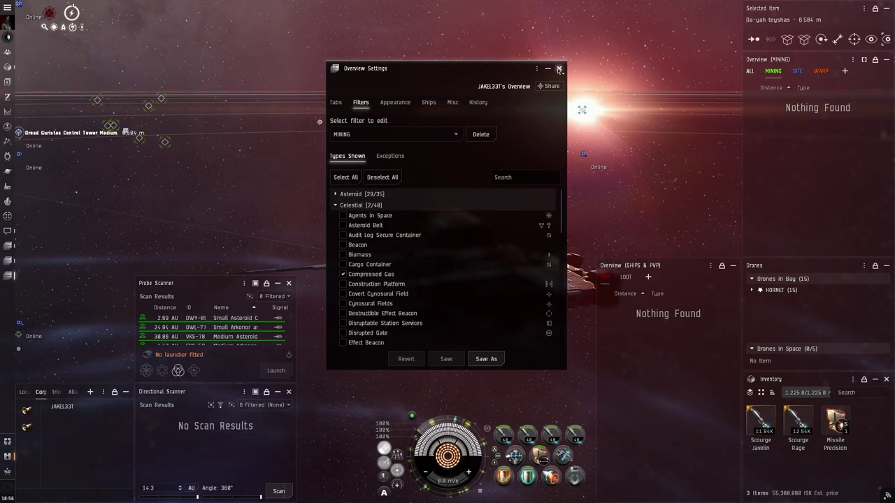
pyautogui.click(559, 68)
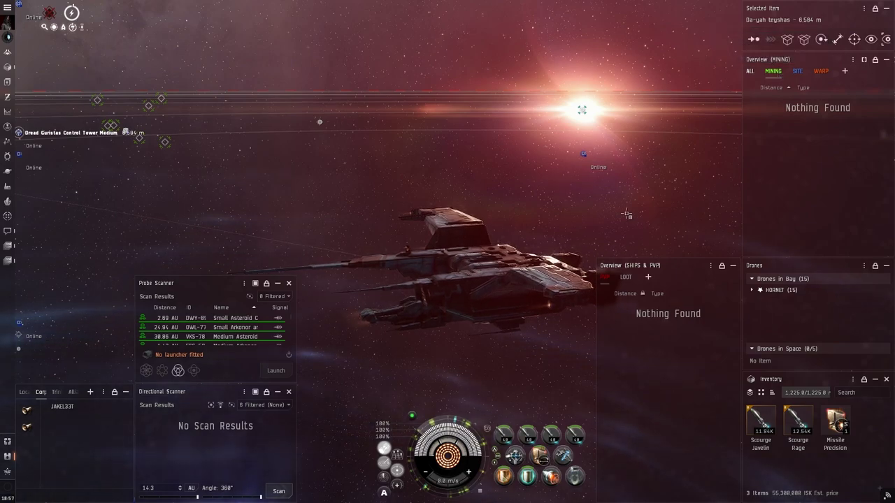
# Rotate the camera, then switch the main overview from SITE to WARP to list the structures and stargate.
pyautogui.moveTo(627, 215); pyautogui.dragTo(741, 119)
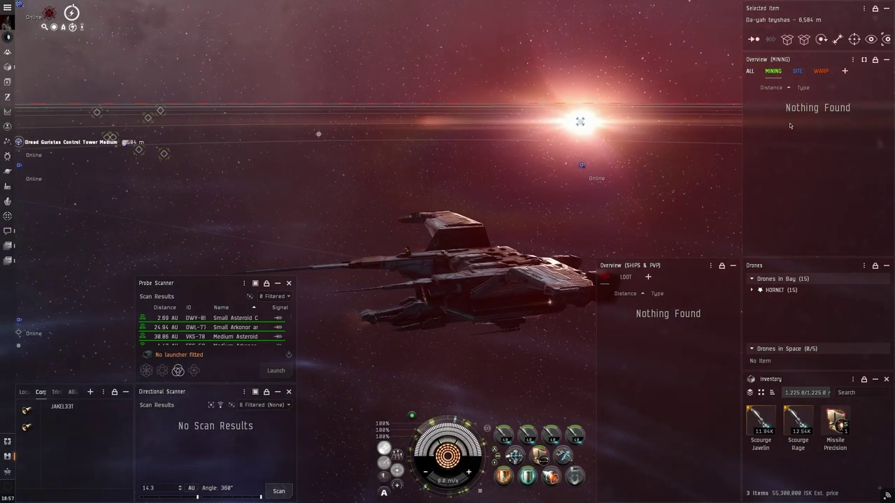
pyautogui.click(799, 72)
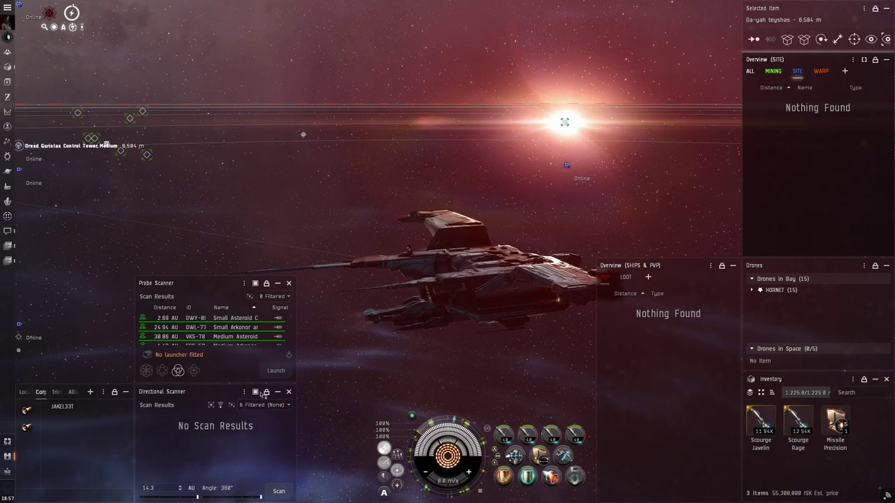
pyautogui.click(820, 71)
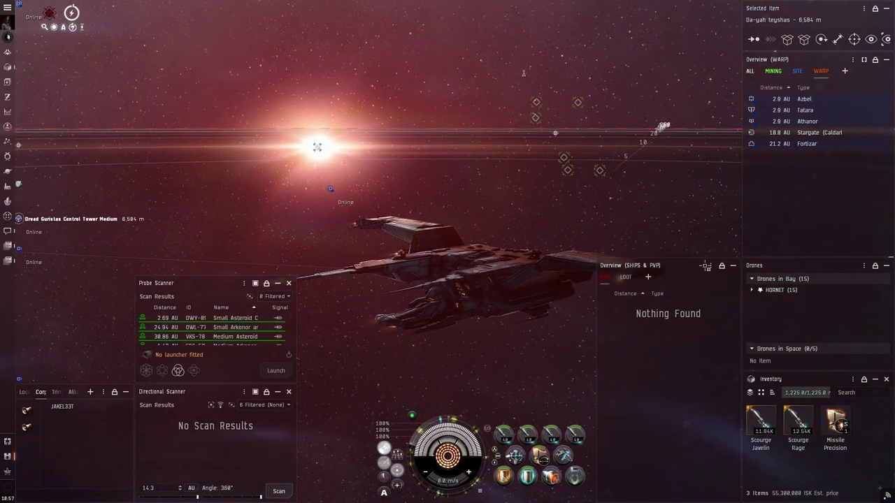
pyautogui.click(706, 266)
pyautogui.click(750, 327)
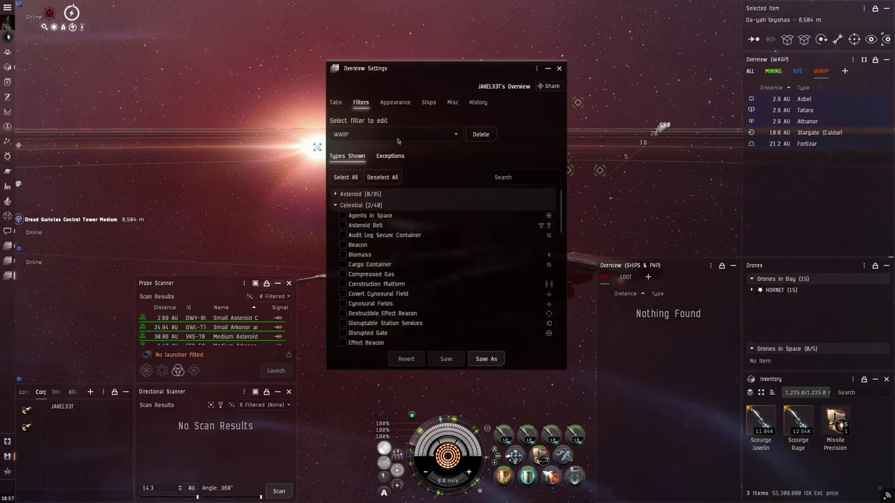
pyautogui.click(378, 102)
pyautogui.click(373, 102)
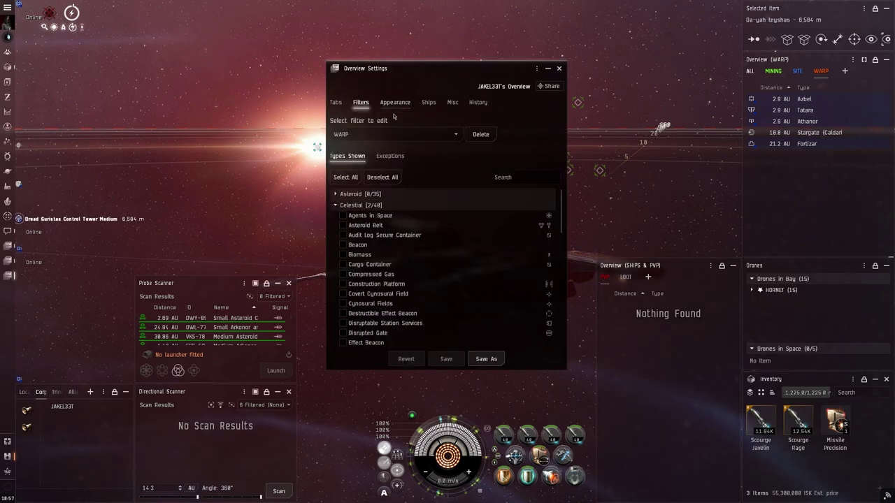
pyautogui.click(336, 102)
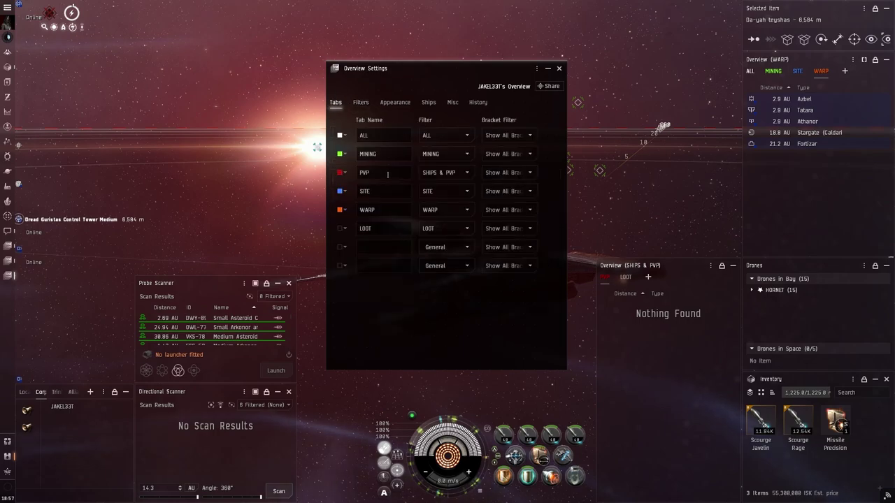
pyautogui.click(478, 102)
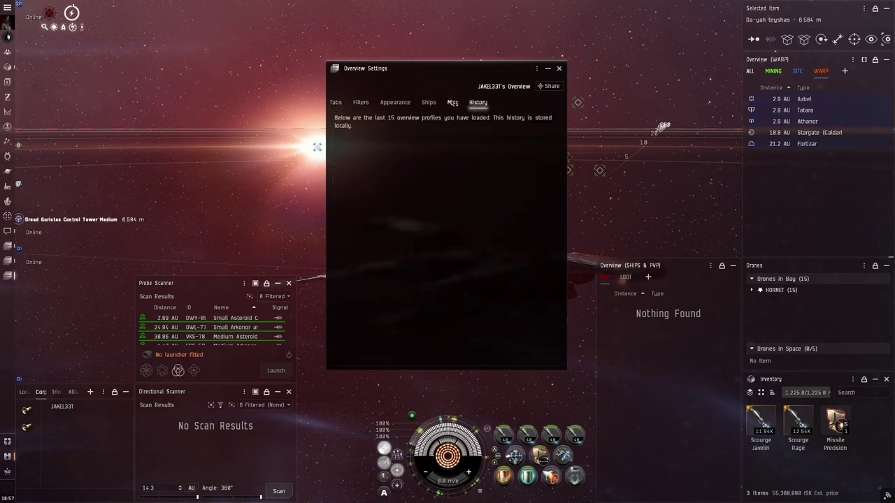
pyautogui.click(453, 102)
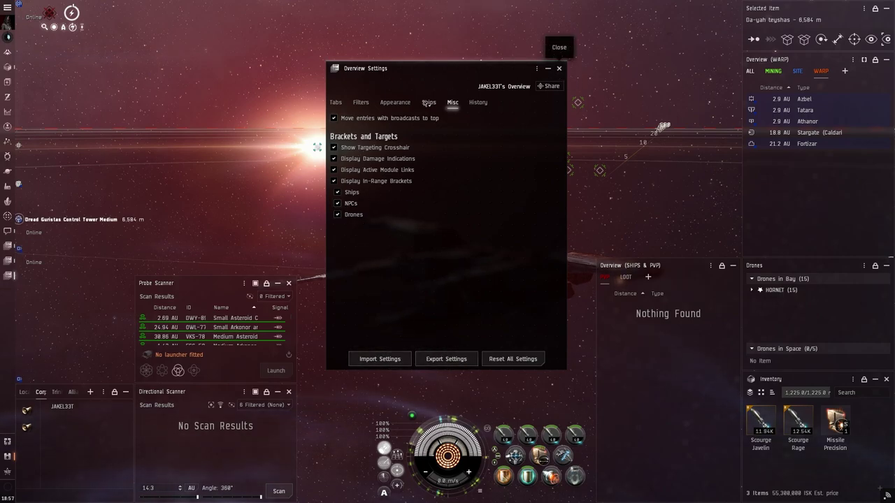
pyautogui.click(395, 102)
pyautogui.moveTo(474, 70); pyautogui.dragTo(477, 37)
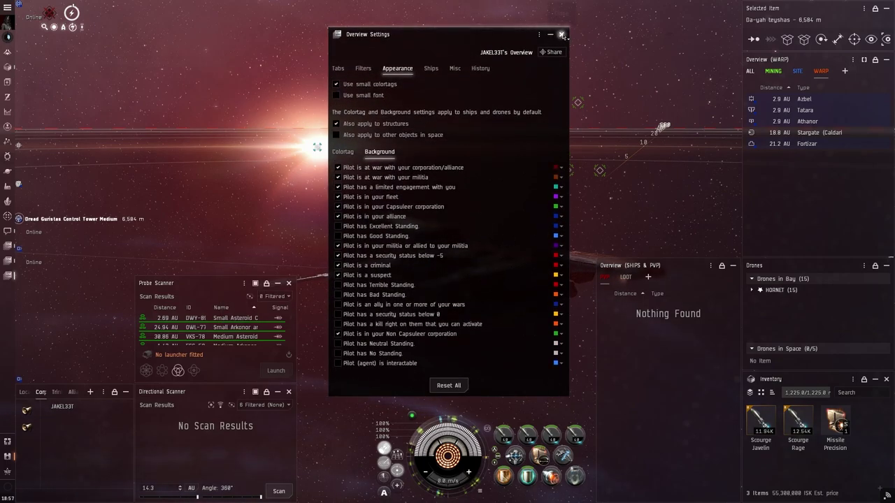
pyautogui.click(560, 34)
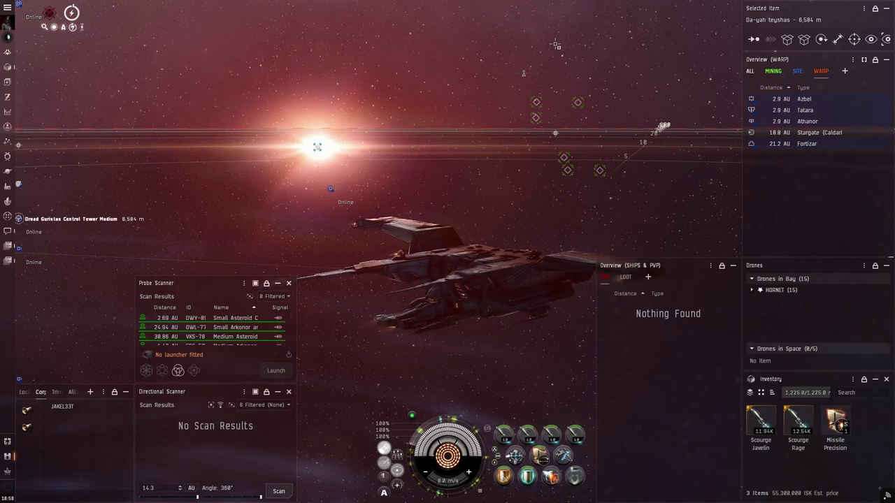
# Show the empty MINING tab in the main overview and stretch the Ships & PvP overview much taller.
pyautogui.moveTo(597, 240); pyautogui.dragTo(604, 232)
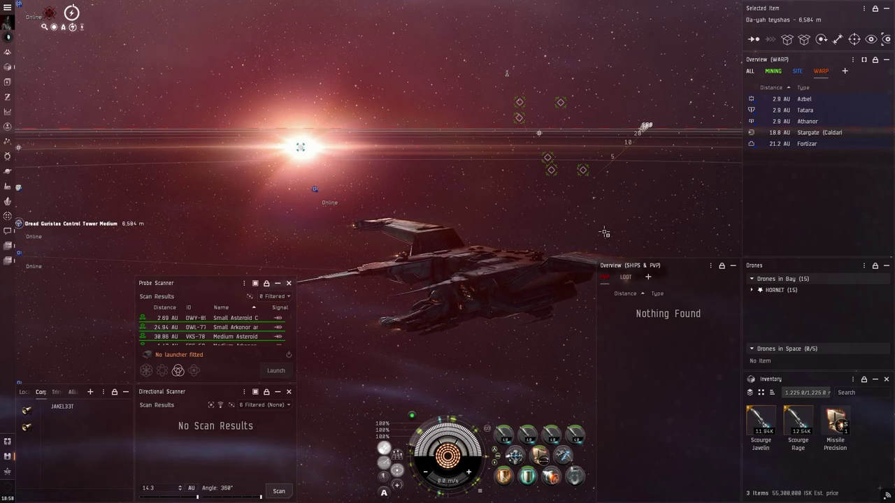
pyautogui.click(773, 71)
pyautogui.moveTo(641, 152); pyautogui.dragTo(754, 102)
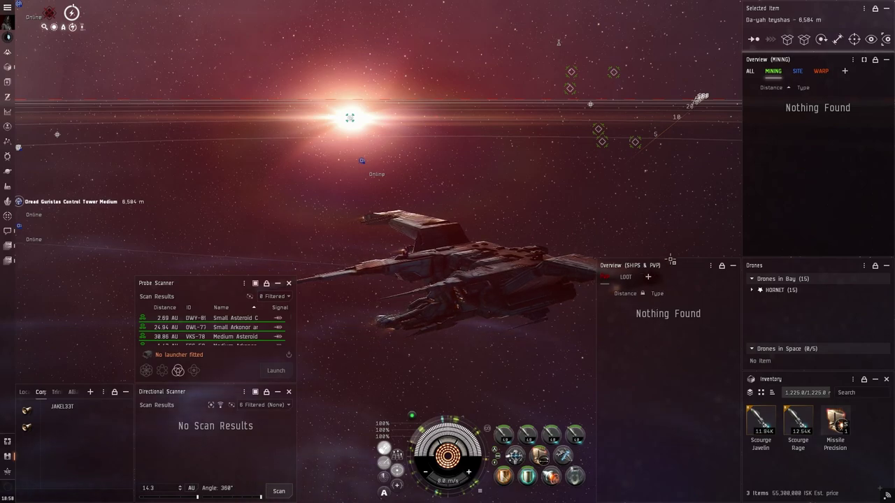
pyautogui.moveTo(669, 259); pyautogui.dragTo(704, 168)
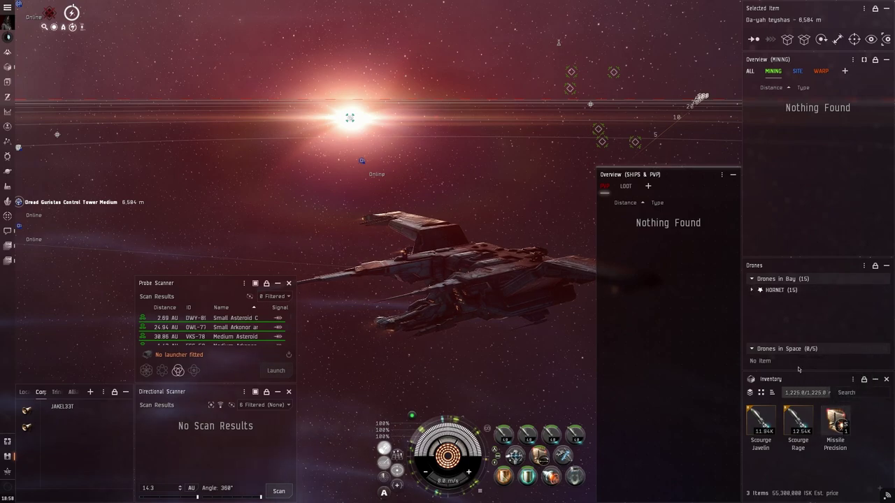
pyautogui.moveTo(669, 168); pyautogui.dragTo(706, 370)
# Lock the Ships & PvP overview's size and position, then orbit the camera around the ship.
pyautogui.click(721, 379)
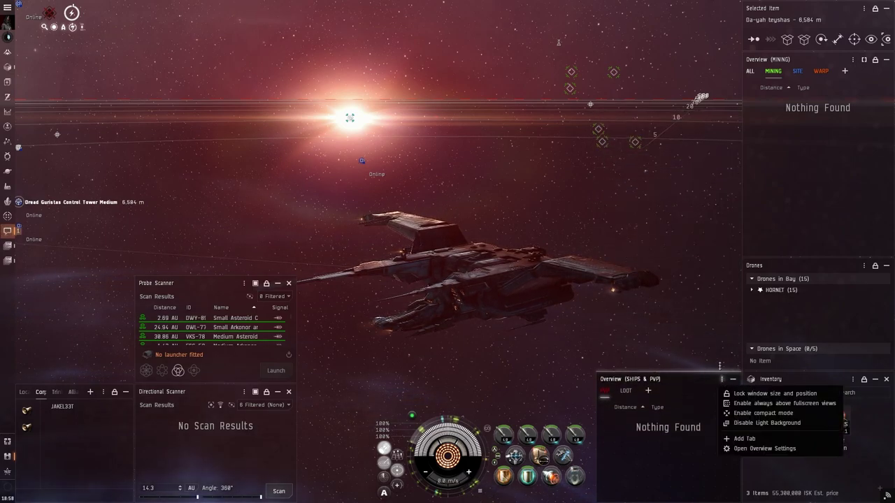
pyautogui.click(750, 398)
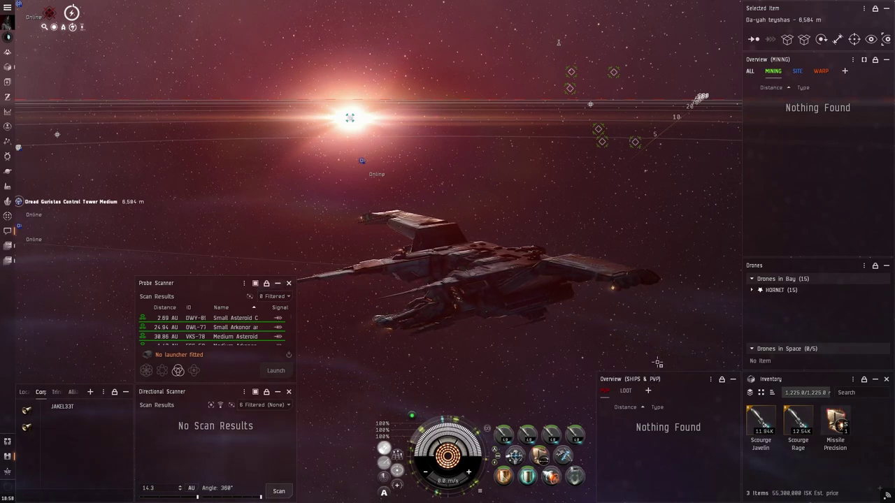
pyautogui.moveTo(602, 186); pyautogui.dragTo(710, 179)
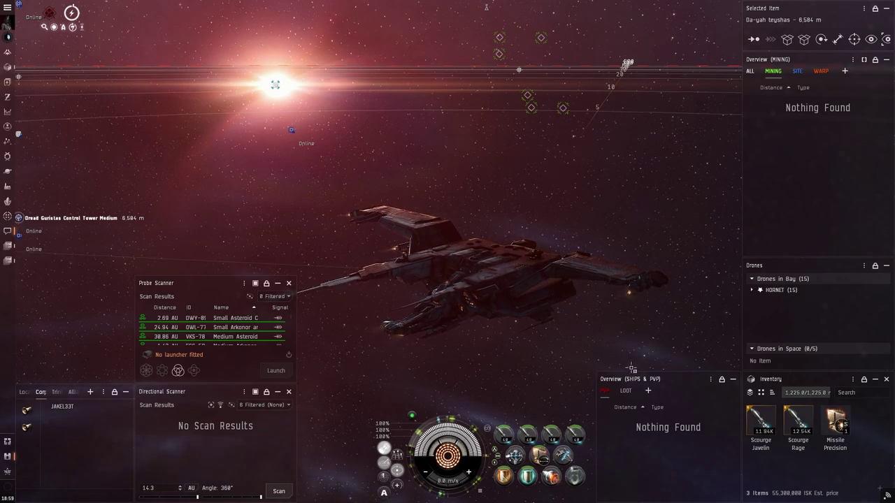
pyautogui.moveTo(553, 347); pyautogui.dragTo(609, 345)
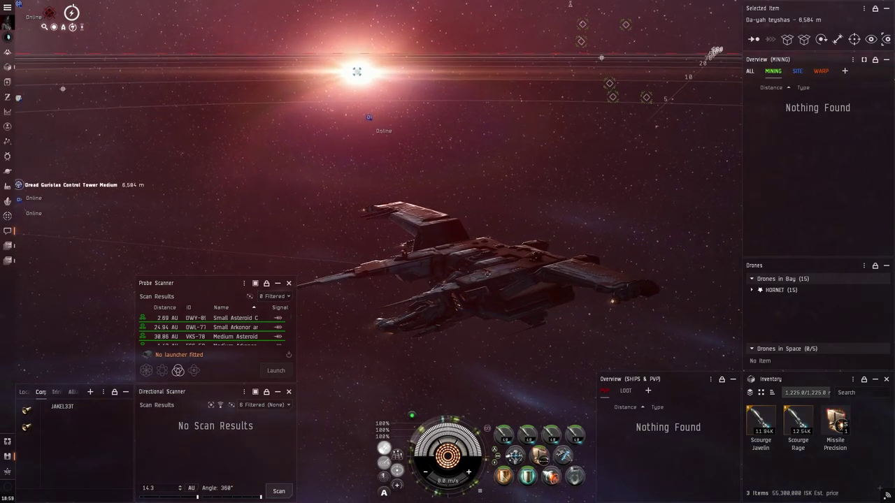